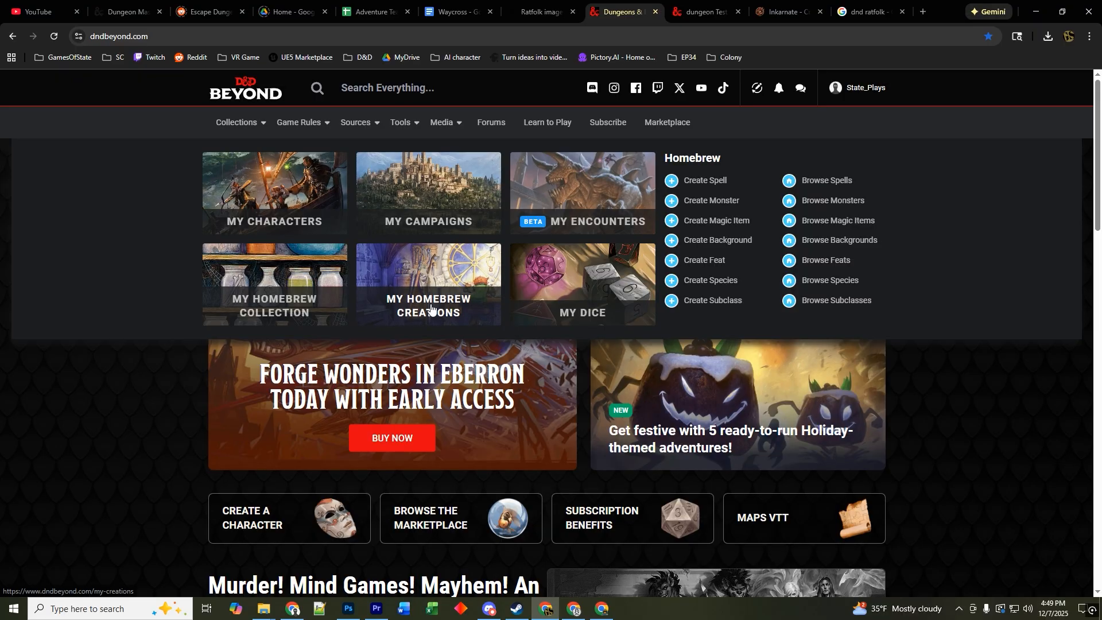
Start a new homebrew monster from the My Homebrew Creations page
click(431, 309)
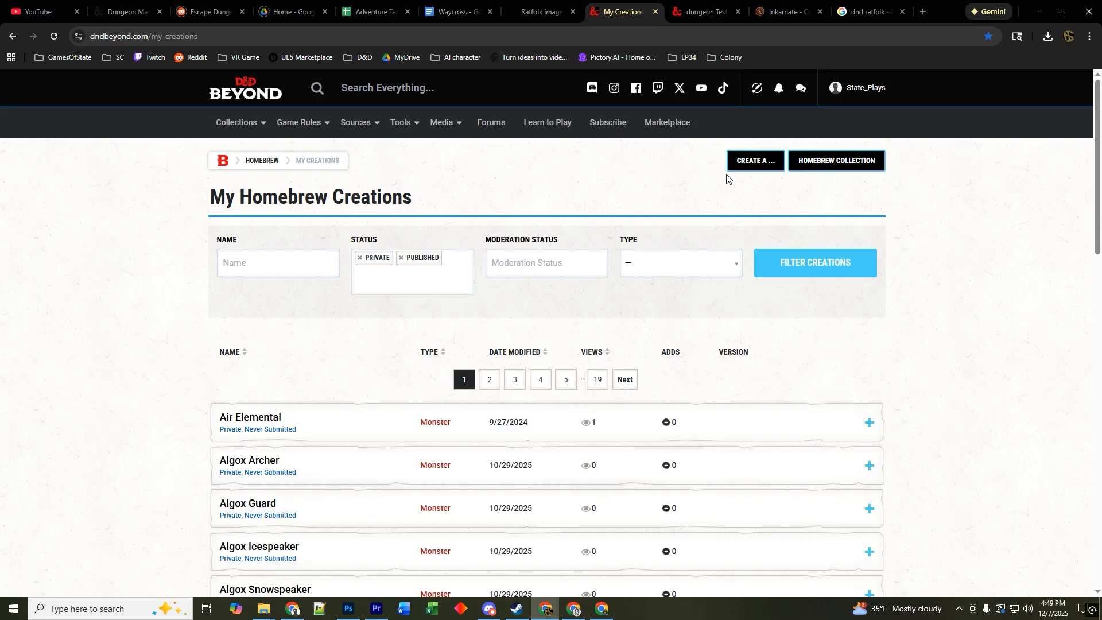
click(755, 163)
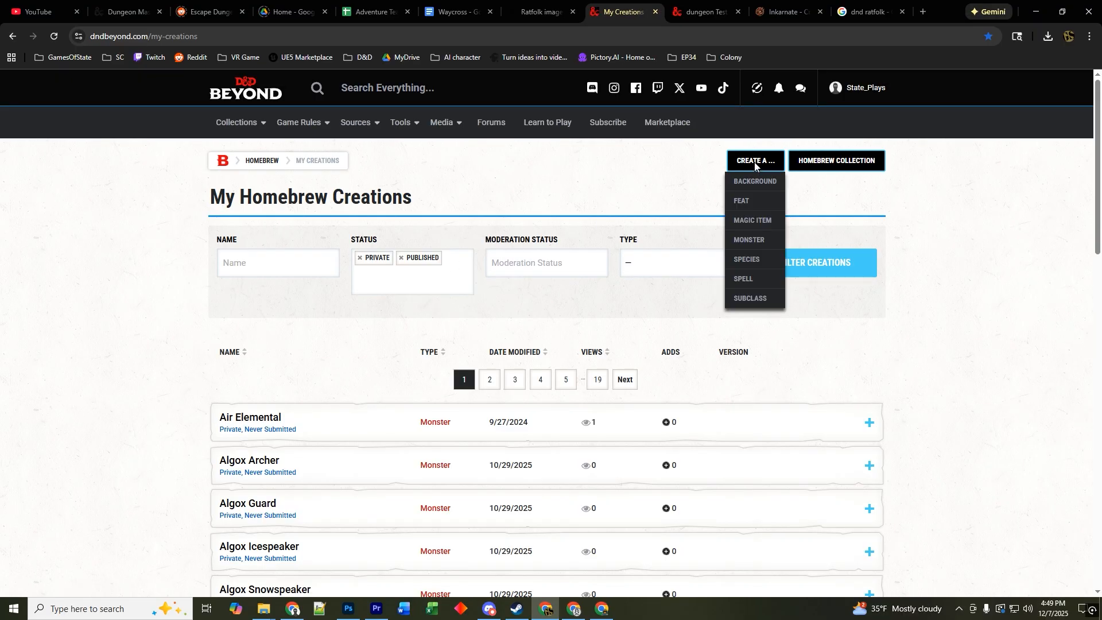
click(747, 244)
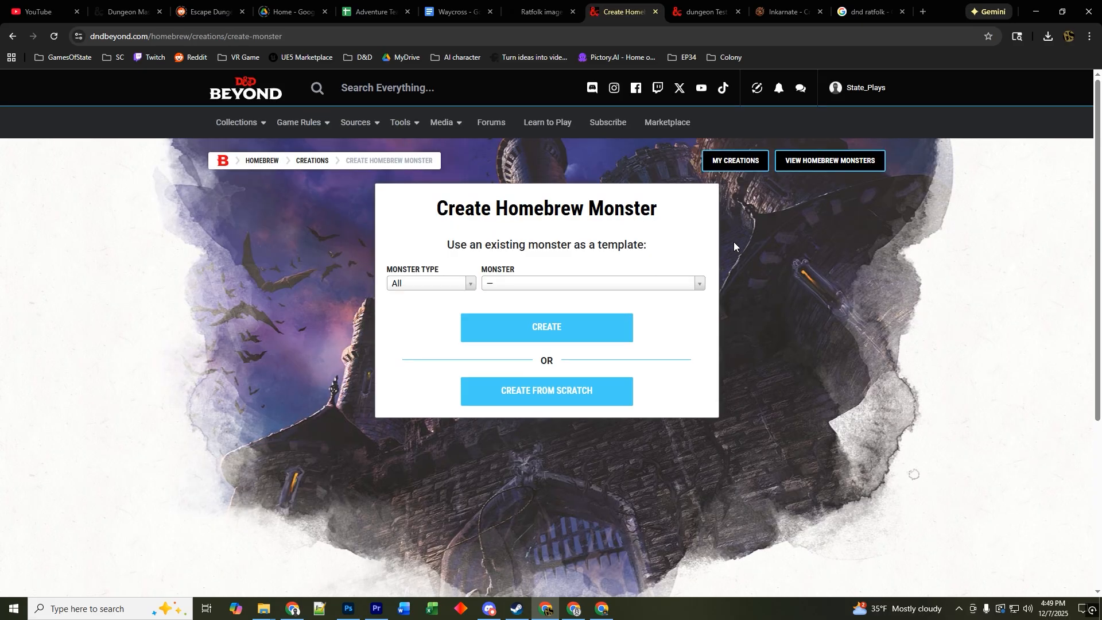
Create the monster using Lizardfolk (Legacy) as the template
click(538, 289)
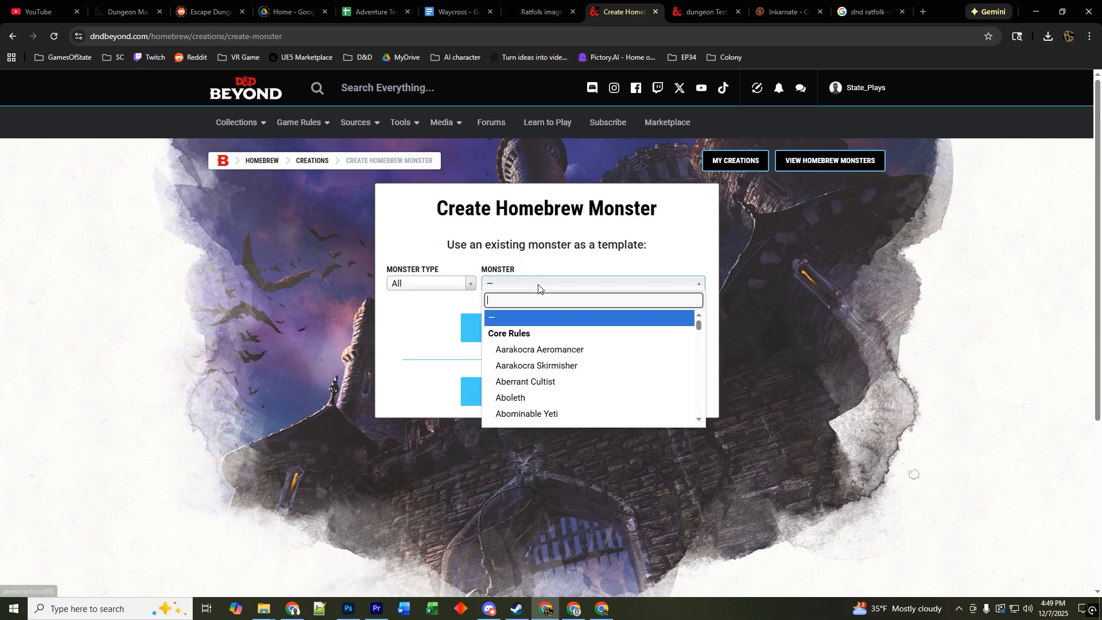
text(lizard)
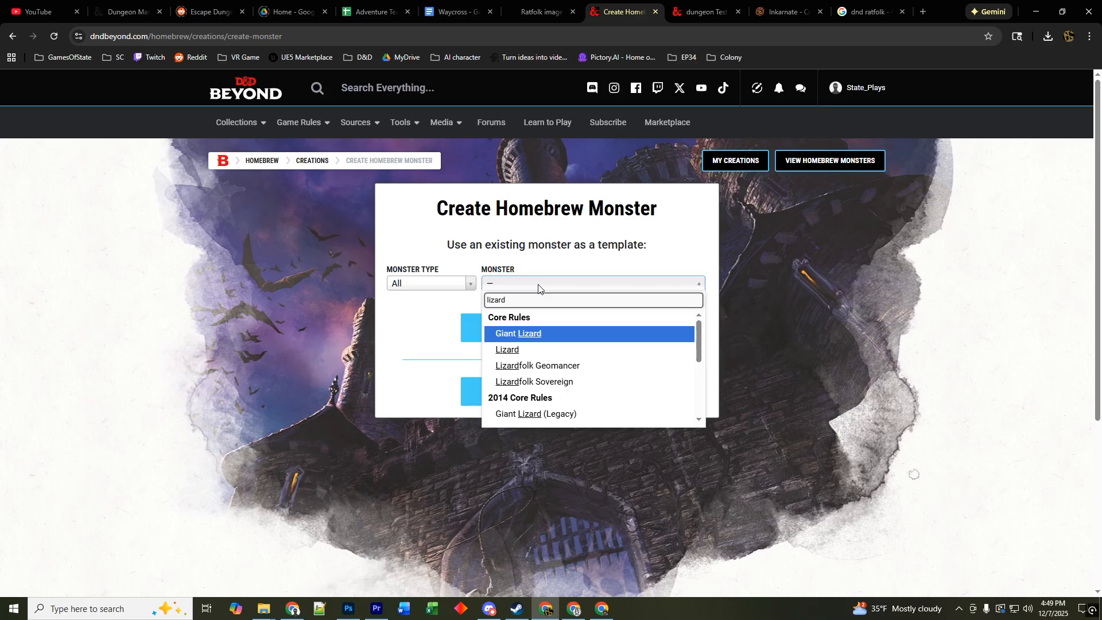
scroll(552, 372, down, 1)
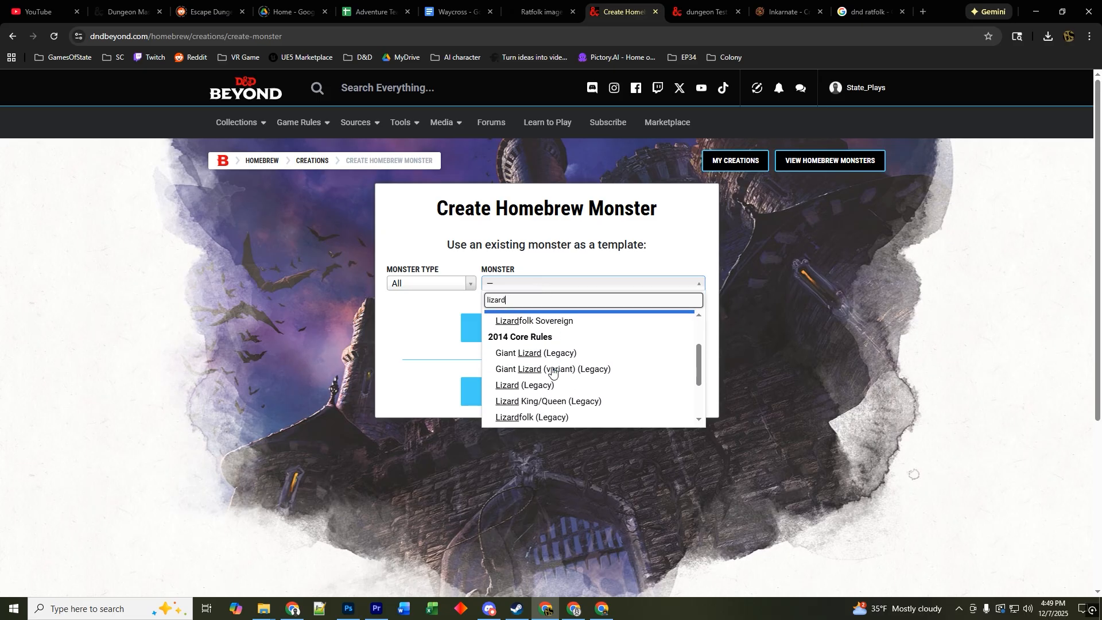
scroll(552, 372, down, 1)
scroll(557, 370, up, 1)
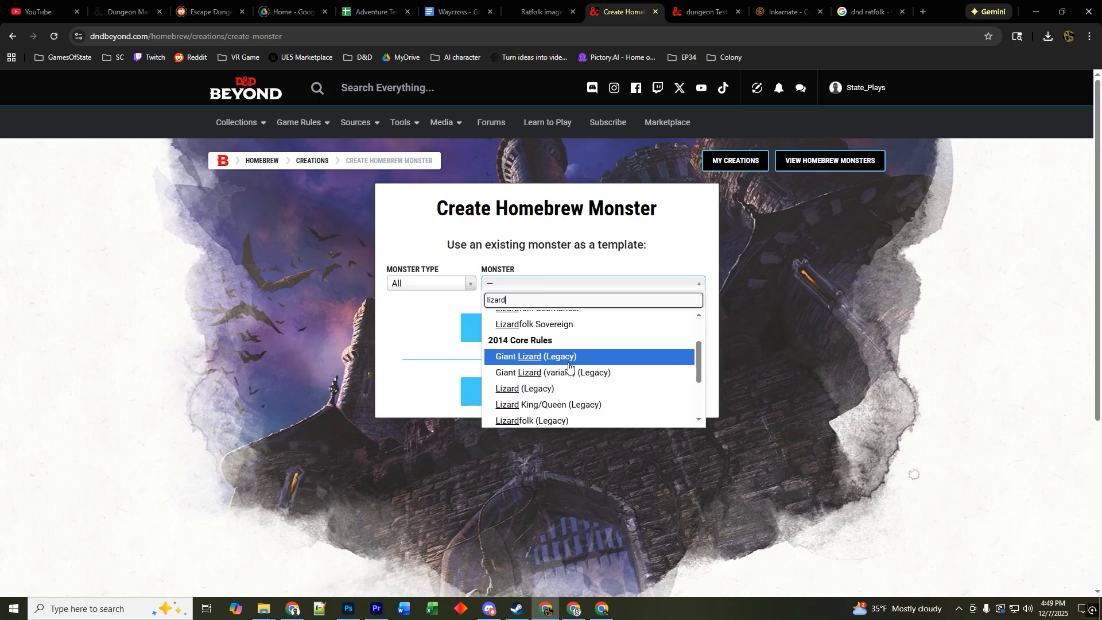
scroll(568, 367, up, 2)
text(folk)
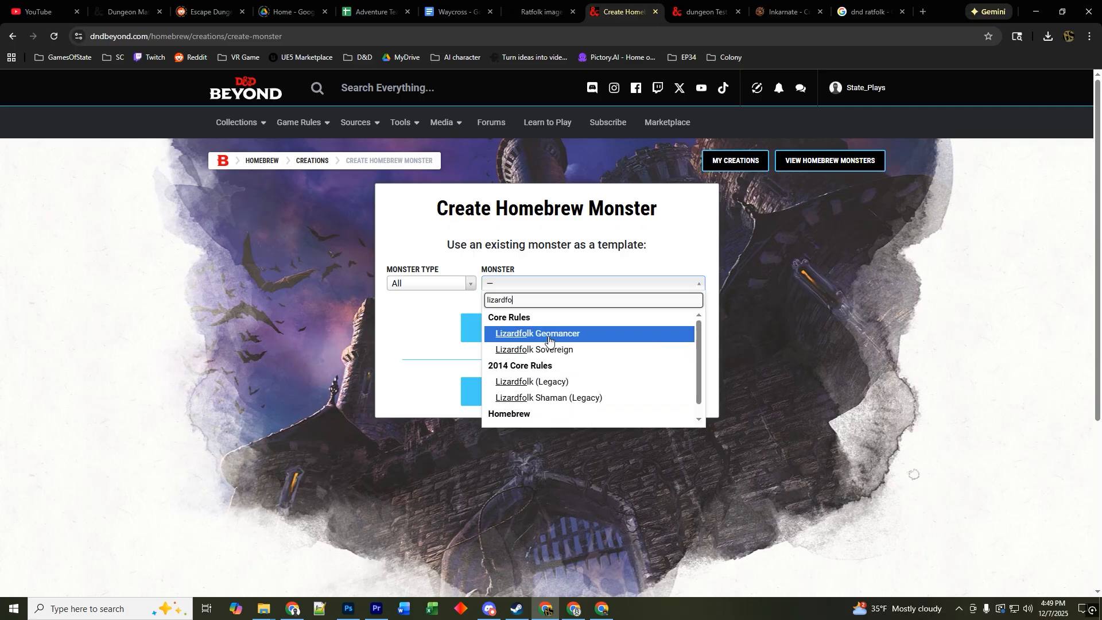
click(516, 382)
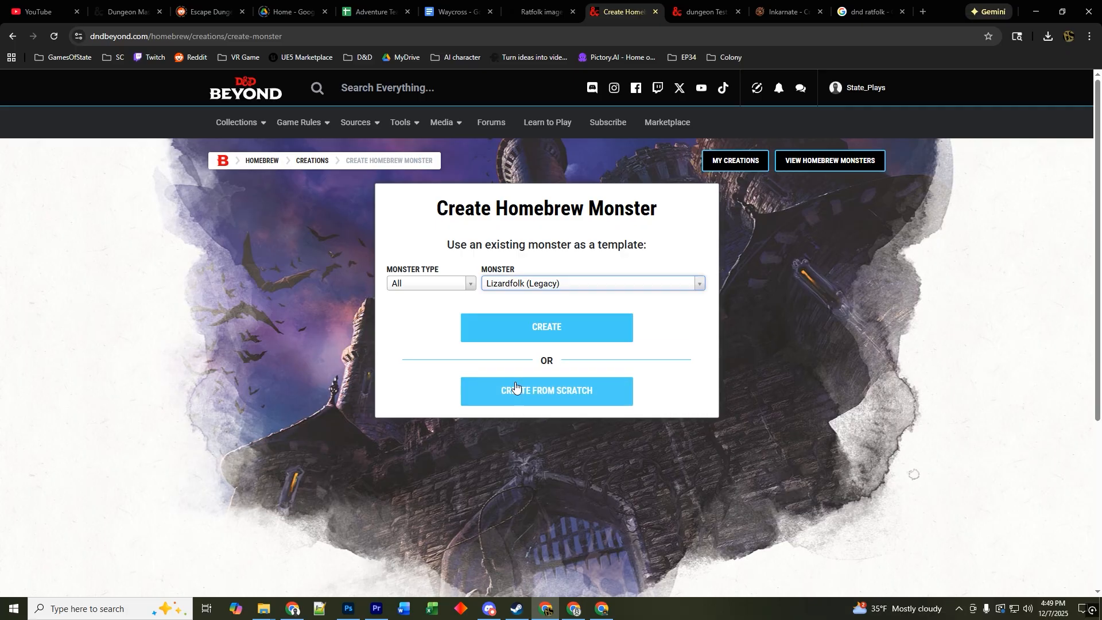
click(541, 328)
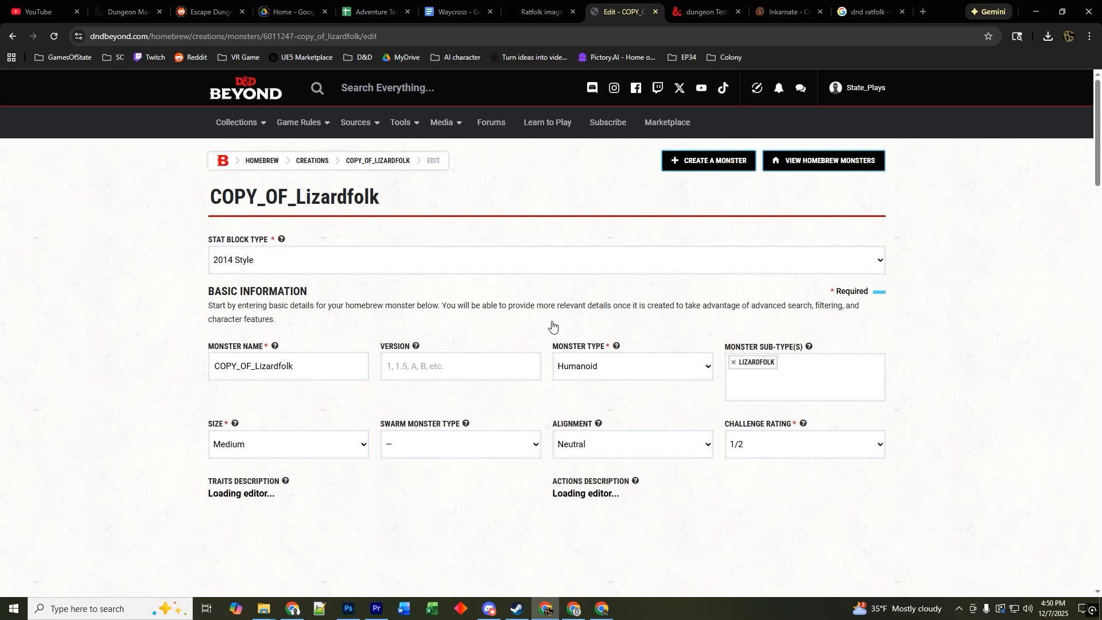
Rename the monster as Ratfolk
click(277, 366)
drag(278, 366, 170, 364)
text(Rat)
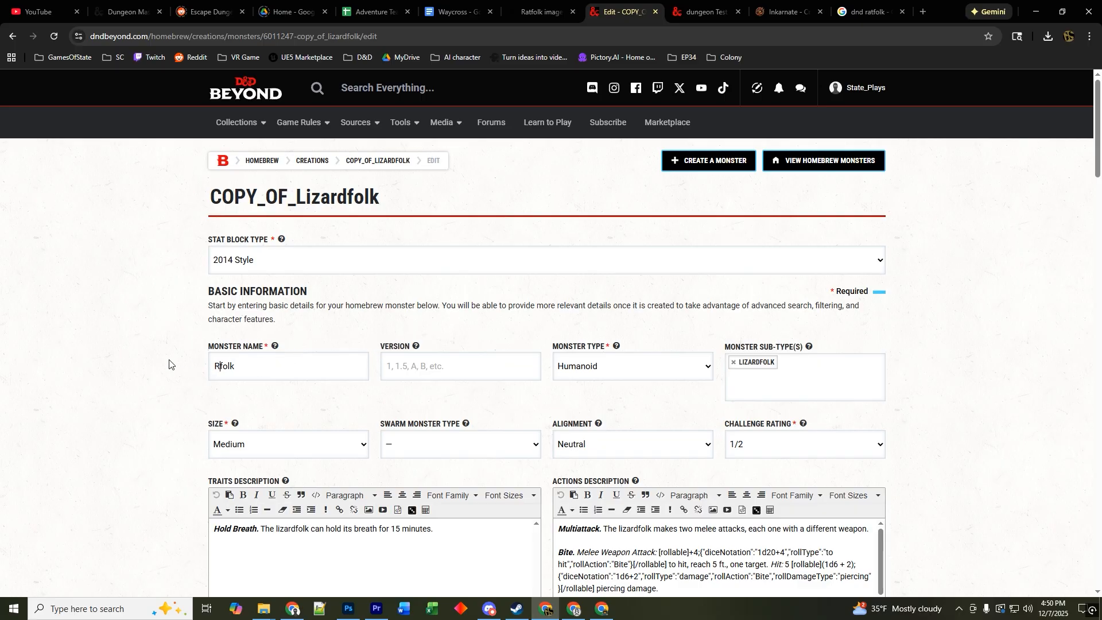
Replace "lizardfolk" with "ratfolk" in the Hold Breath trait description
scroll(849, 373, down, 1)
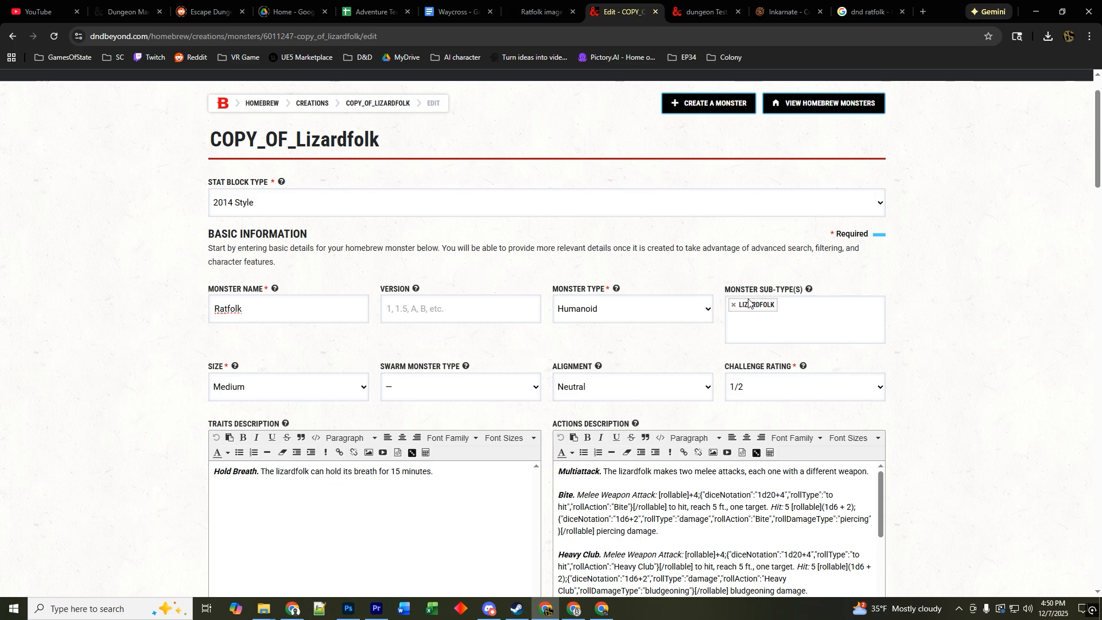
scroll(975, 380, down, 2)
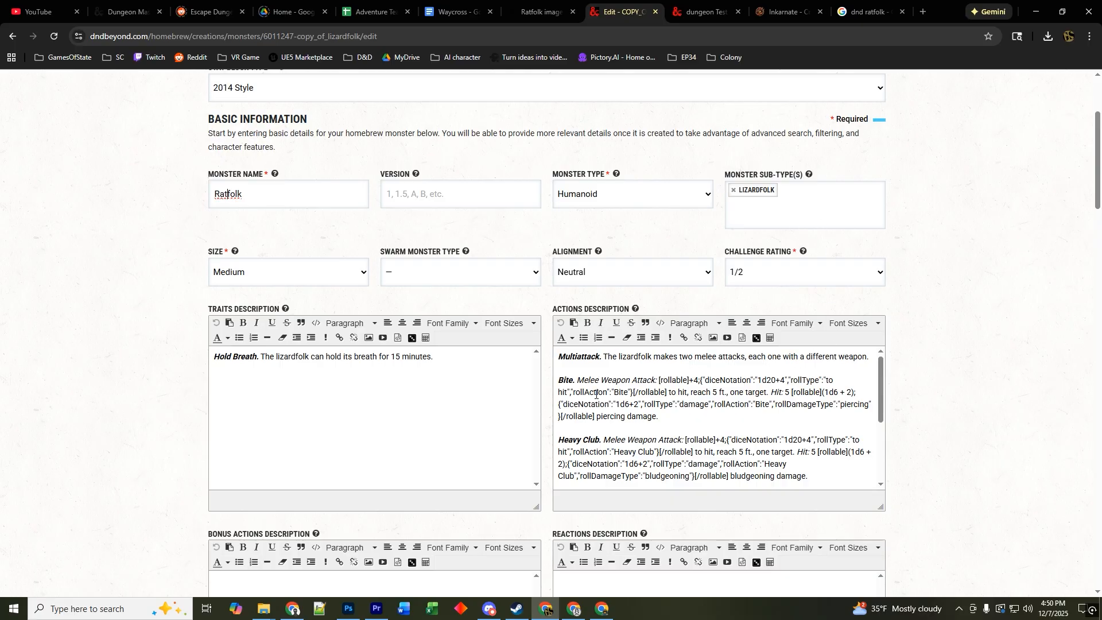
drag(297, 357, 276, 357)
text(rat)
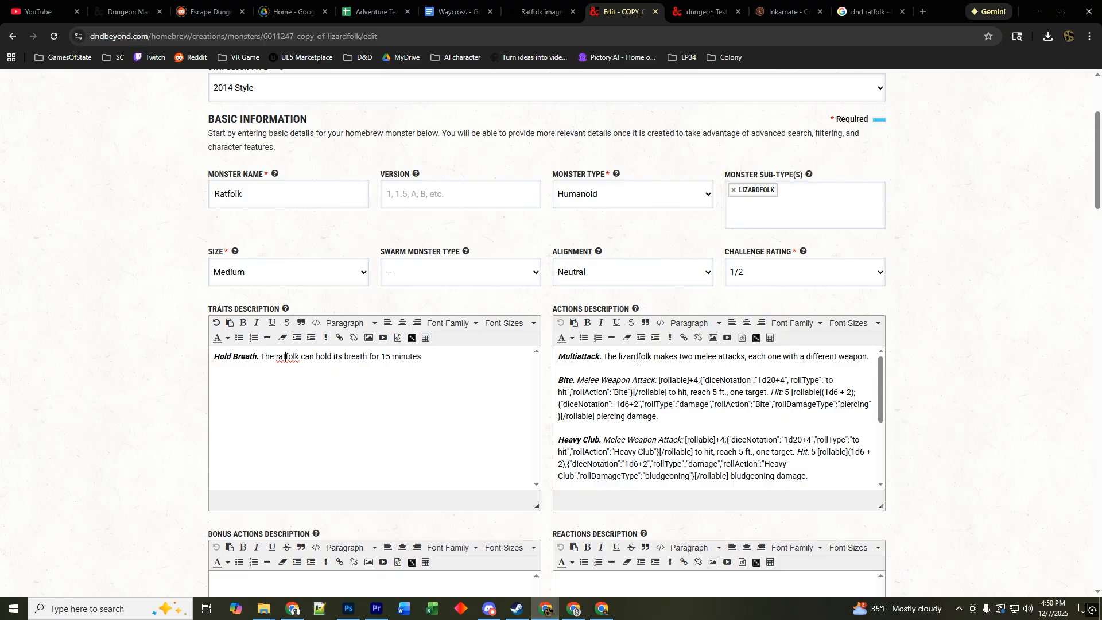
Reword the Multiattack action to read "The ratfolk makes one melee attack", removing the clause about different weapons
drag(637, 359, 619, 358)
text(rat)
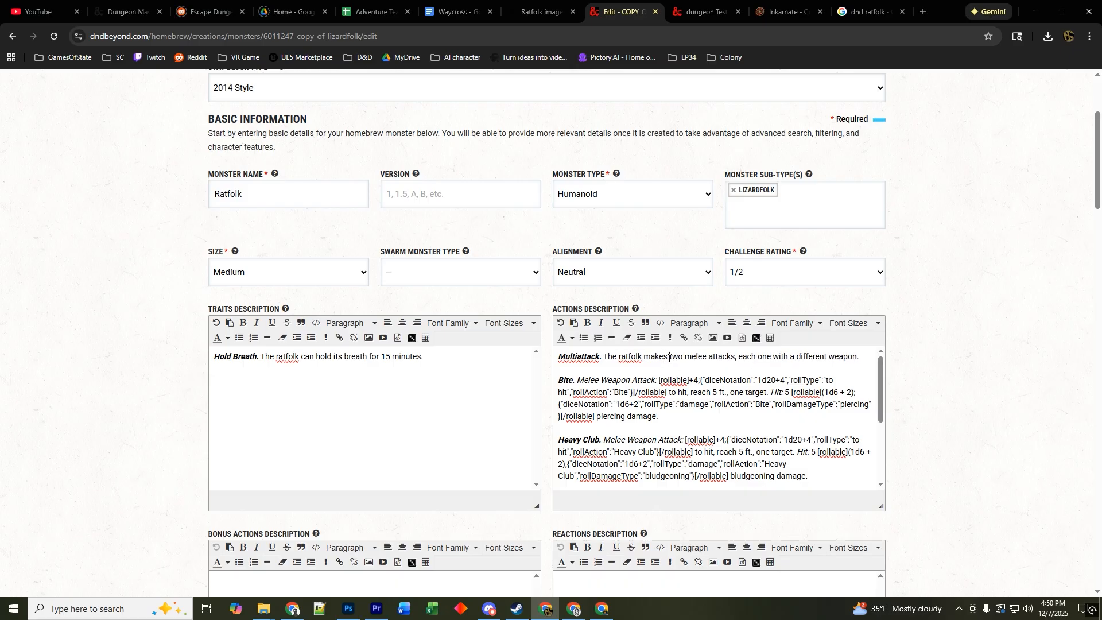
drag(670, 359, 683, 362)
text(one)
drag(735, 357, 860, 362)
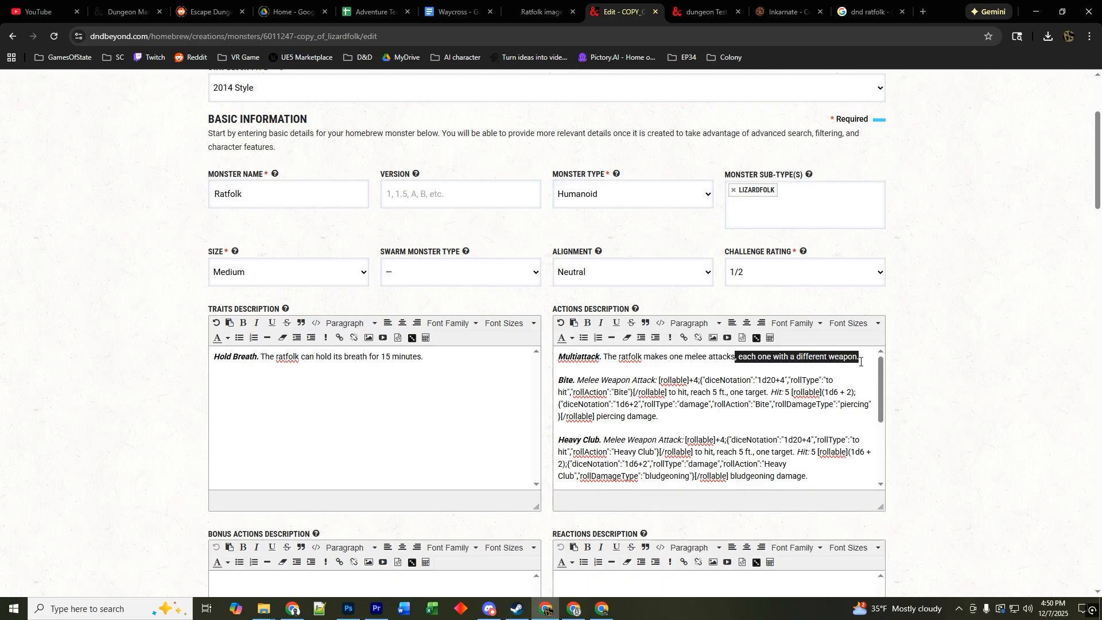
key(BackSpace)
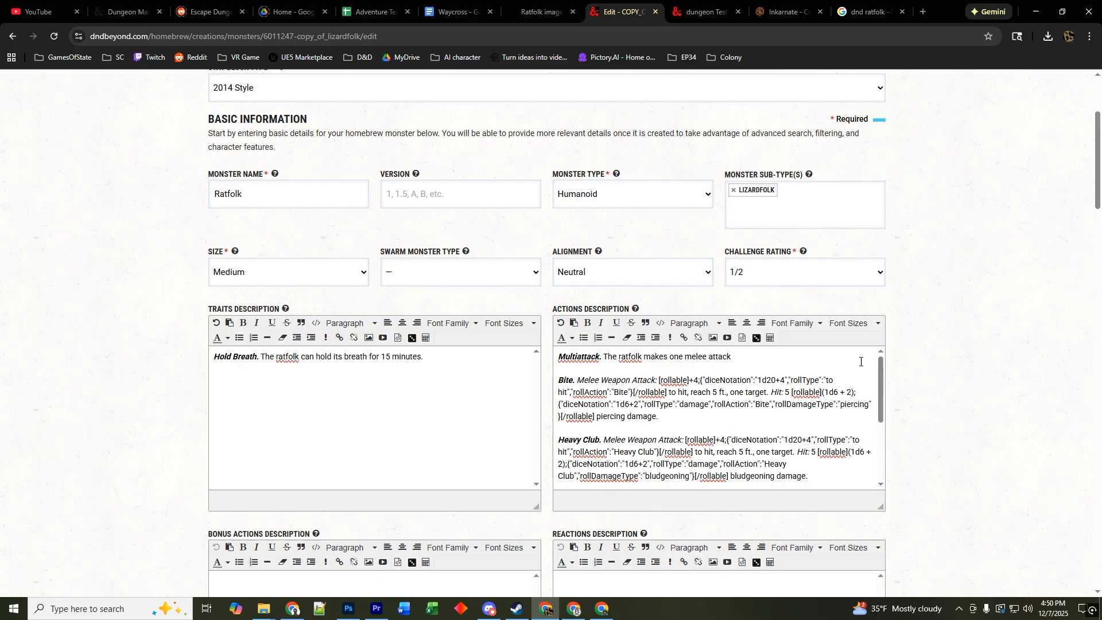
Delete the Heavy Club and Spiked Shield attacks from the actions description
scroll(619, 403, down, 1)
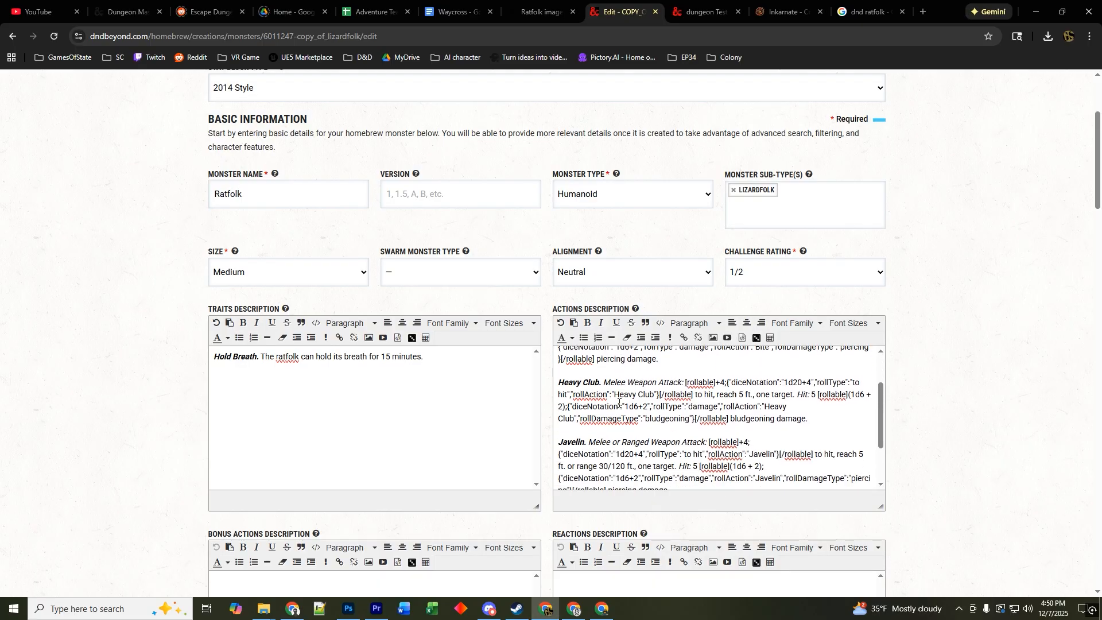
drag(811, 419, 556, 387)
key(BackSpace)
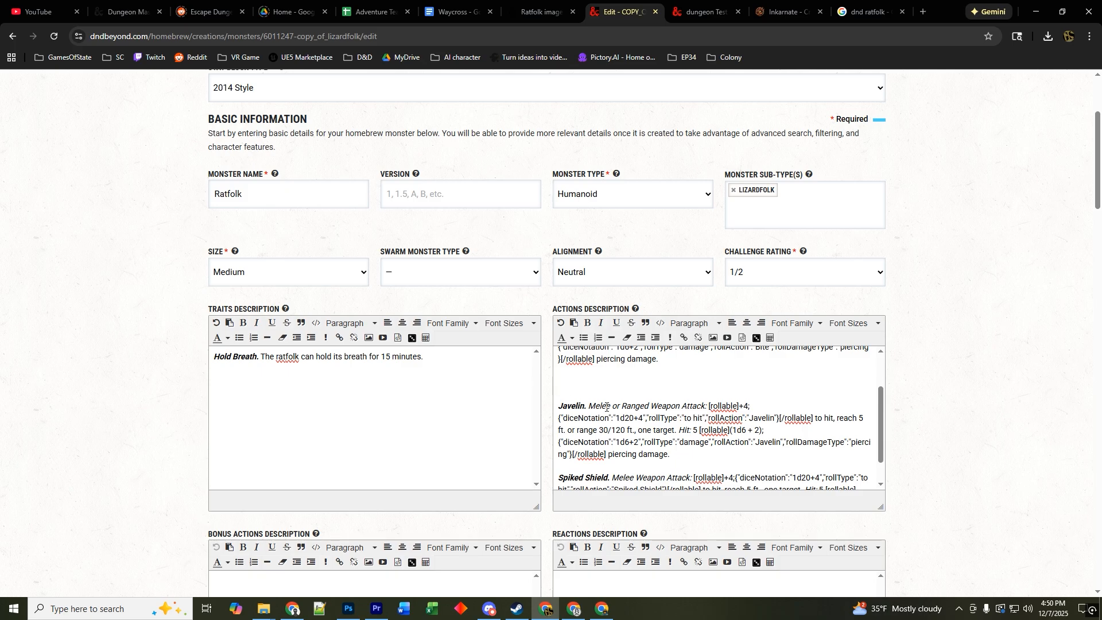
key(Delete)
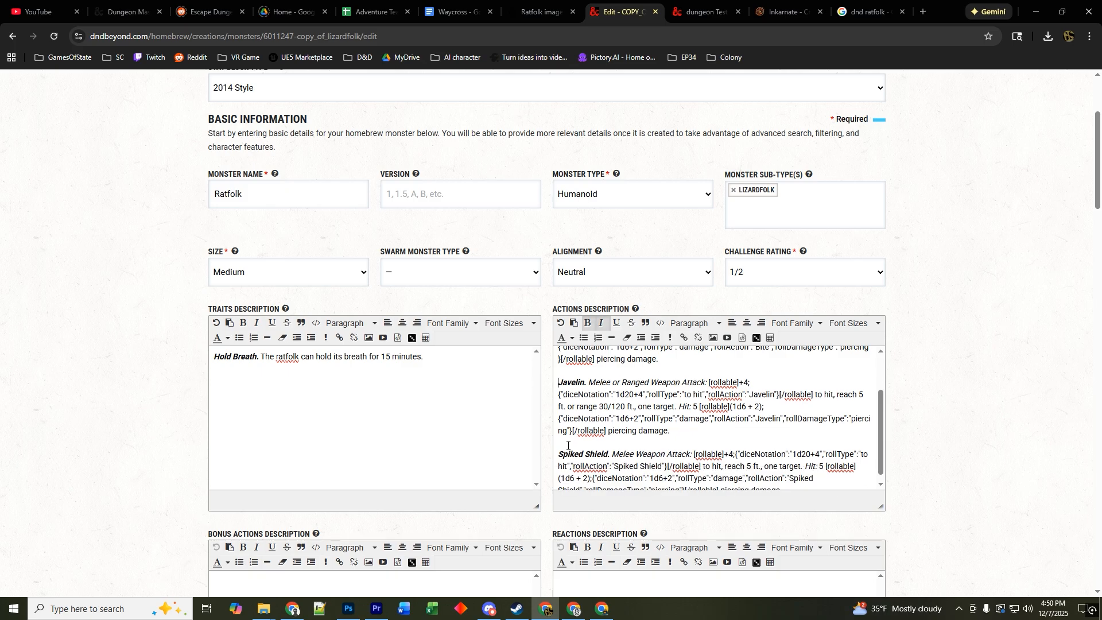
drag(557, 454, 820, 483)
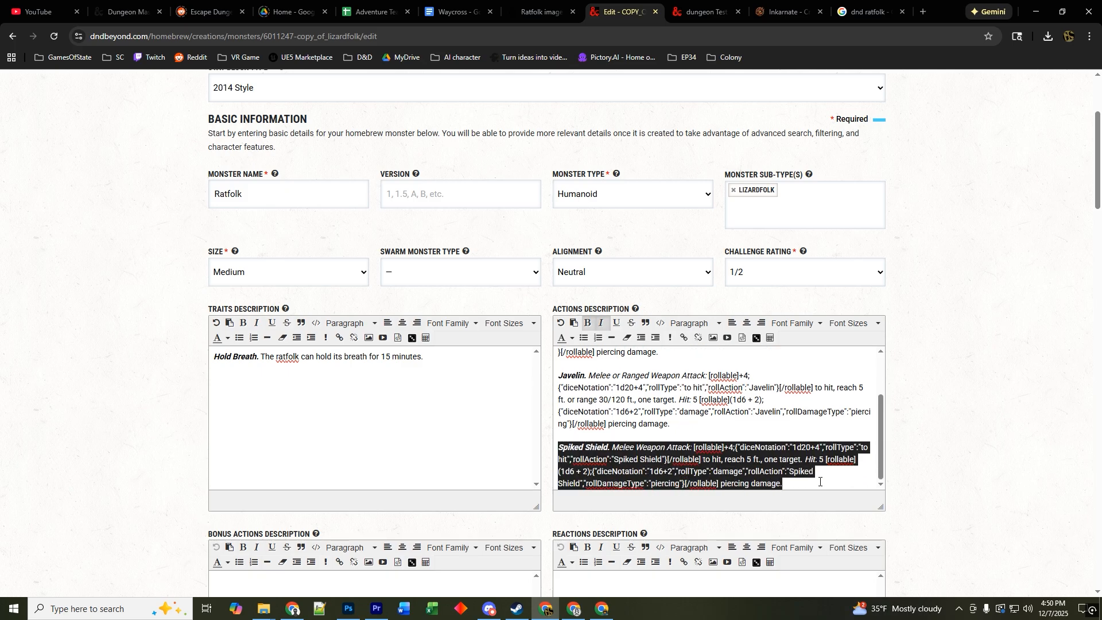
key(BackSpace)
Set the Bite attack's to-hit bonus to +3 and its dice notation to 1d20+3
scroll(758, 475, up, 1)
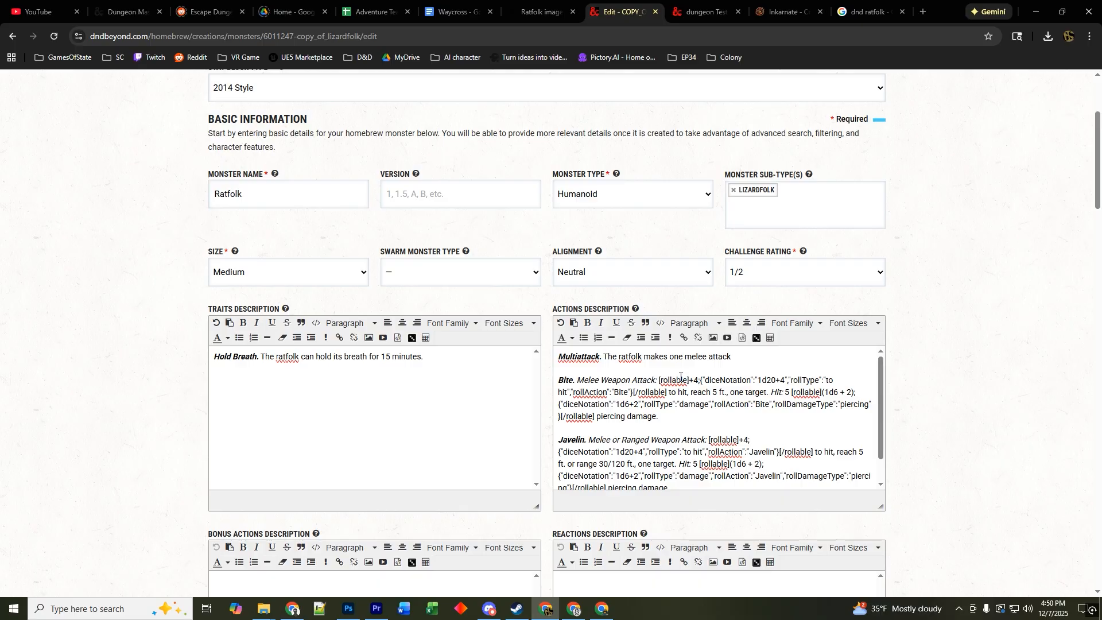
key(BackSpace)
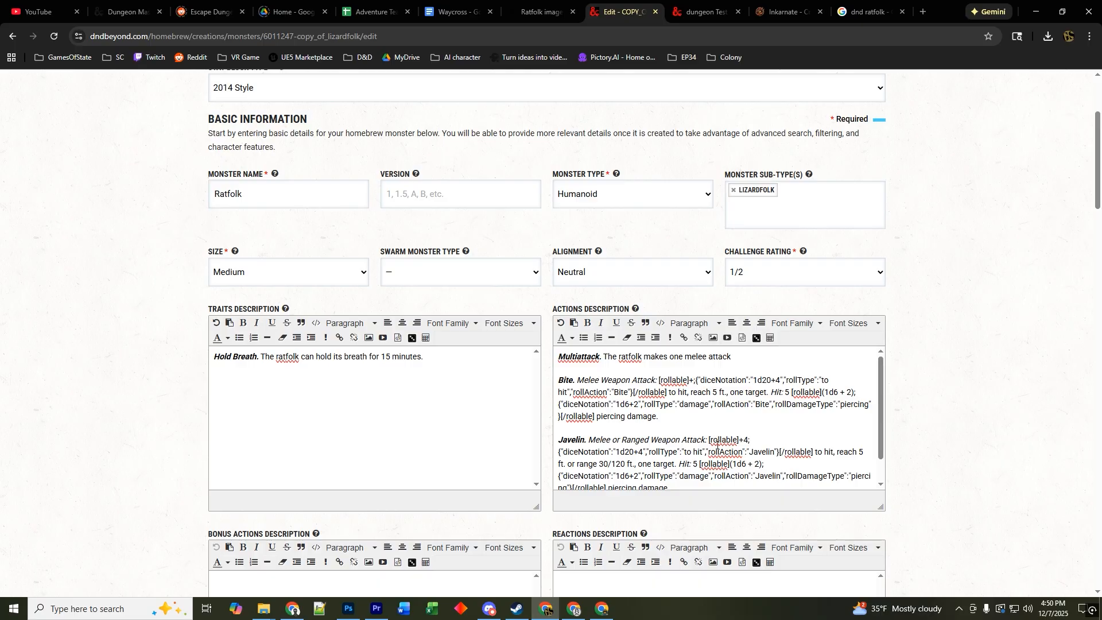
text(3)
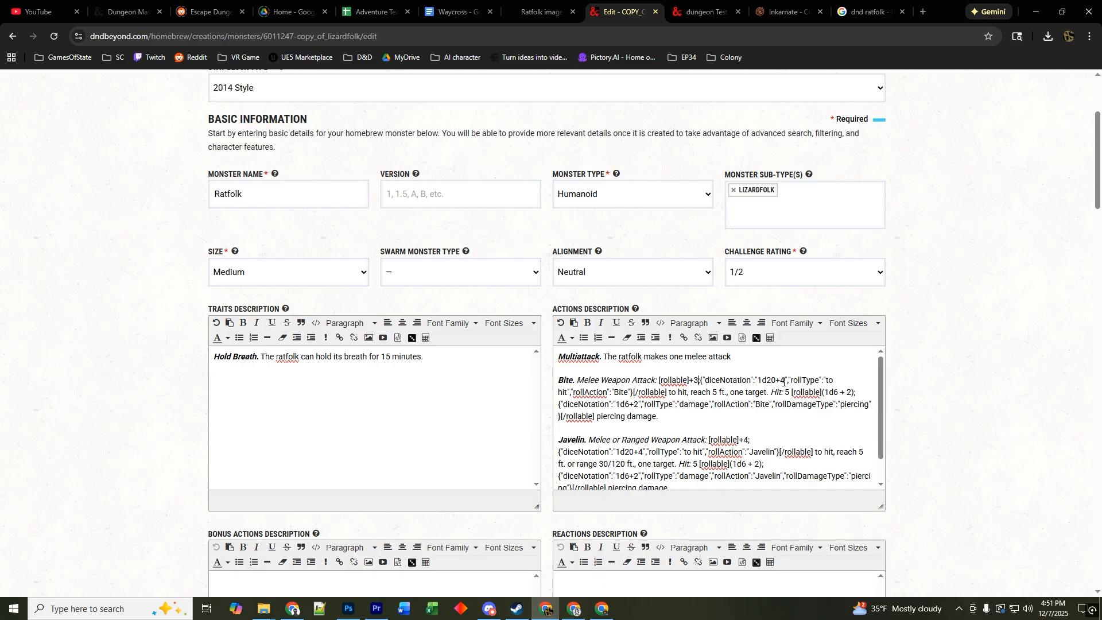
drag(779, 380, 785, 381)
text(3)
Replace the monster characteristics description with "Ratfolk live in the forest, swamps and sewers"
scroll(738, 390, down, 1)
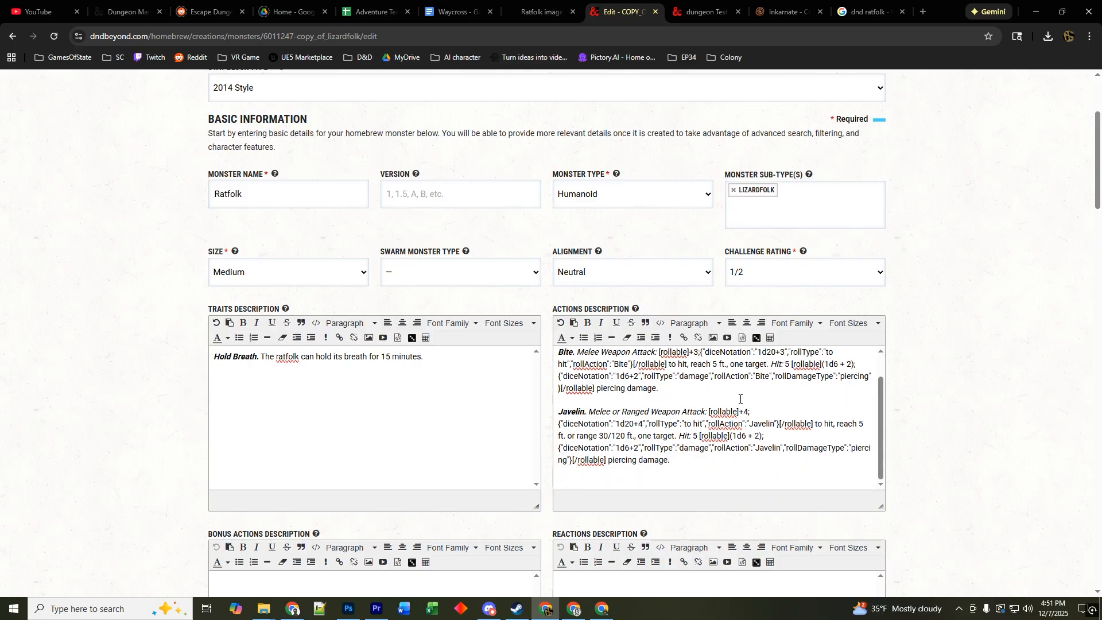
scroll(909, 422, down, 5)
scroll(907, 423, down, 3)
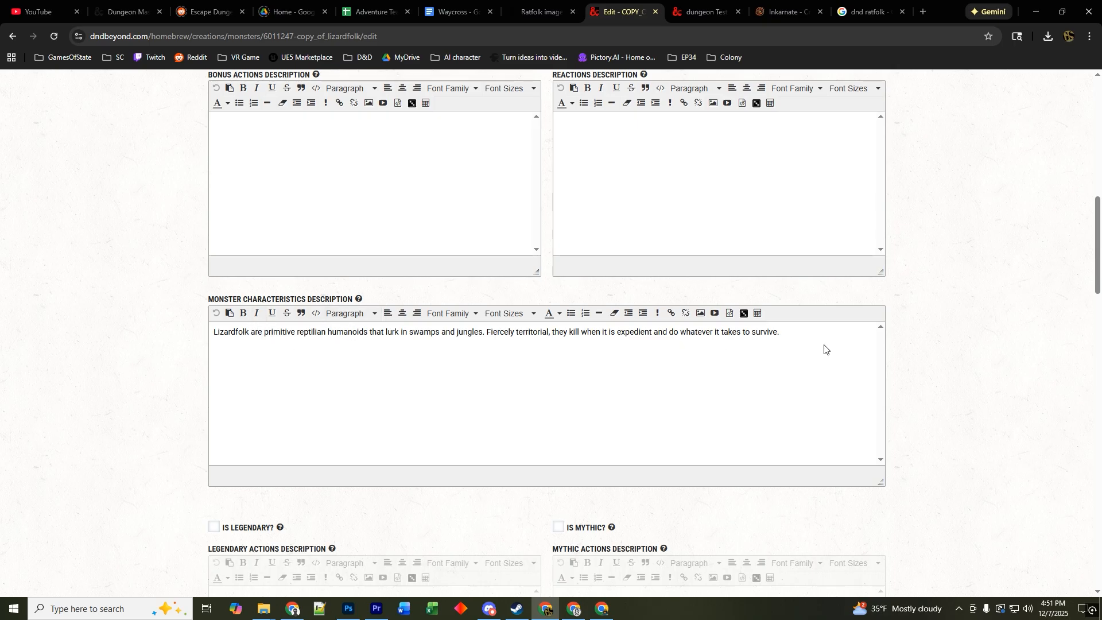
drag(810, 339, 163, 347)
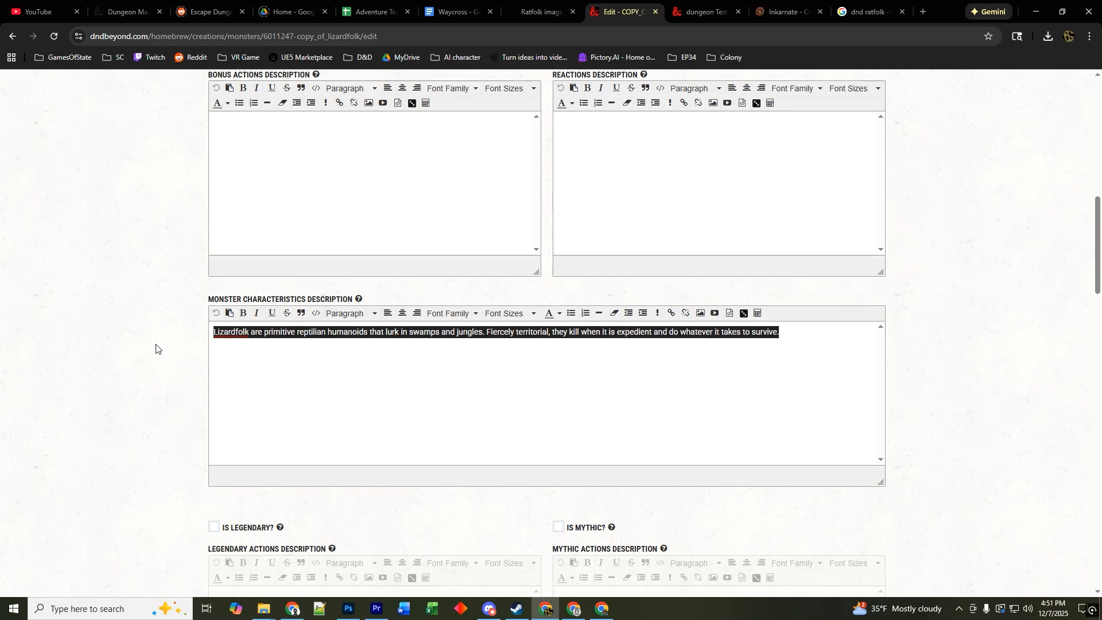
text(Ratfolk )
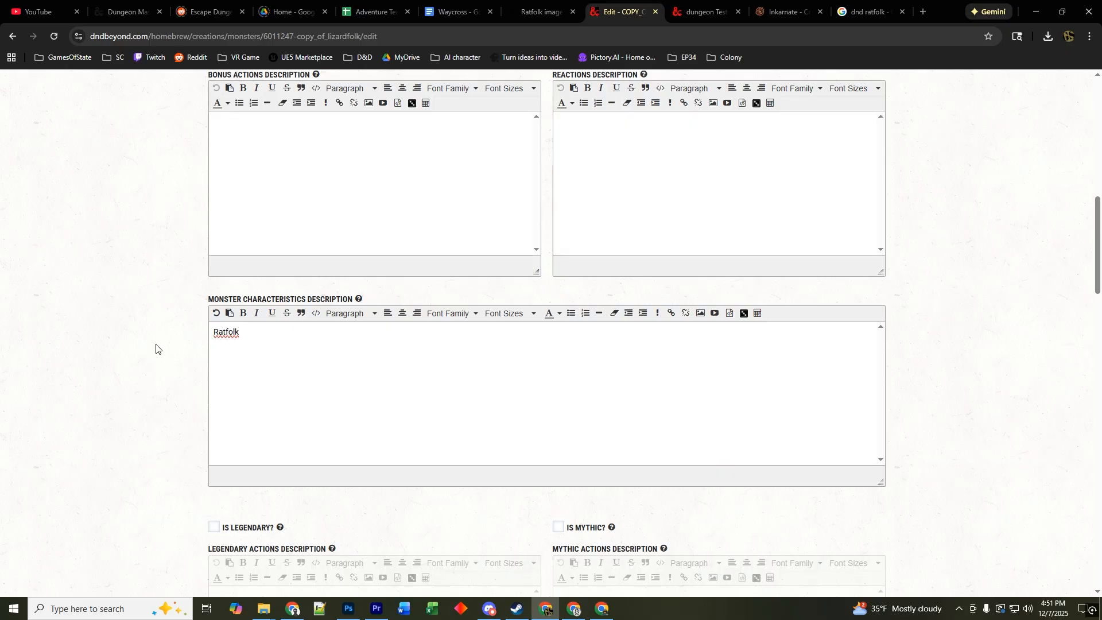
text(live in the forest, swamps and )
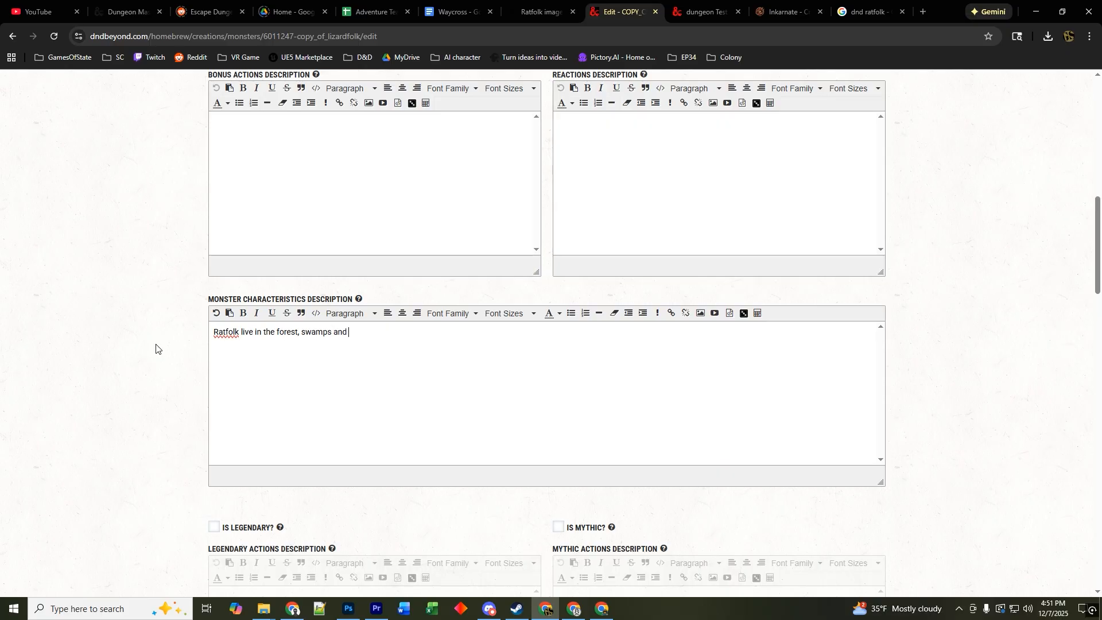
text(seweres.)
key(BackSpace)
key(BackSpace)
key(BackSpace)
text(s)
key(BackSpace)
key(BackSpace)
text(s)
Set the monster's armor class to 13
scroll(642, 438, down, 13)
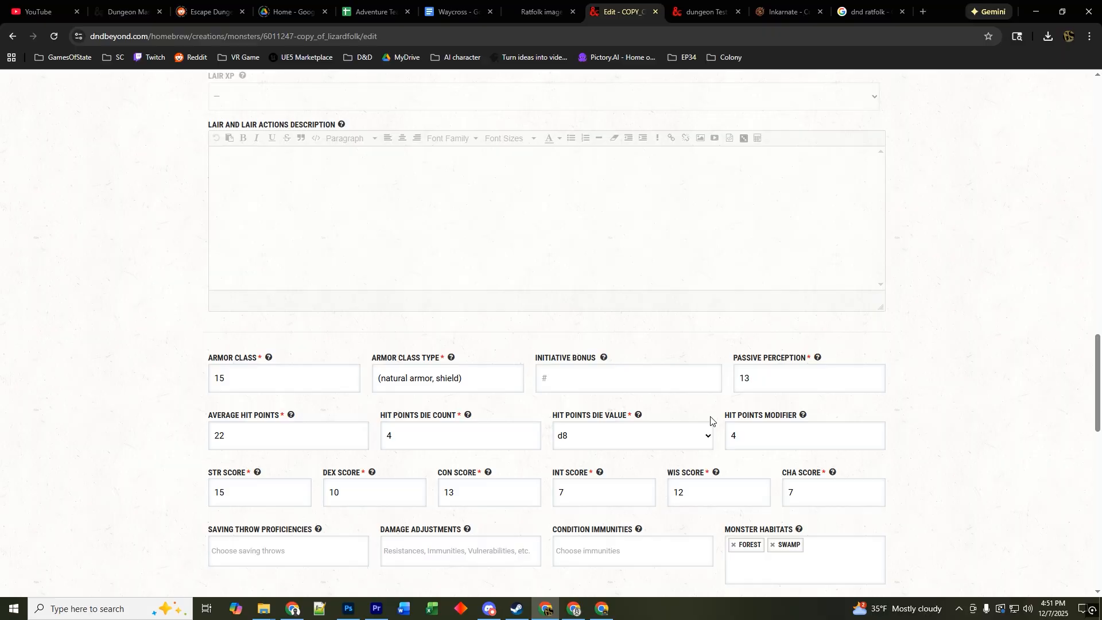
scroll(710, 421, down, 3)
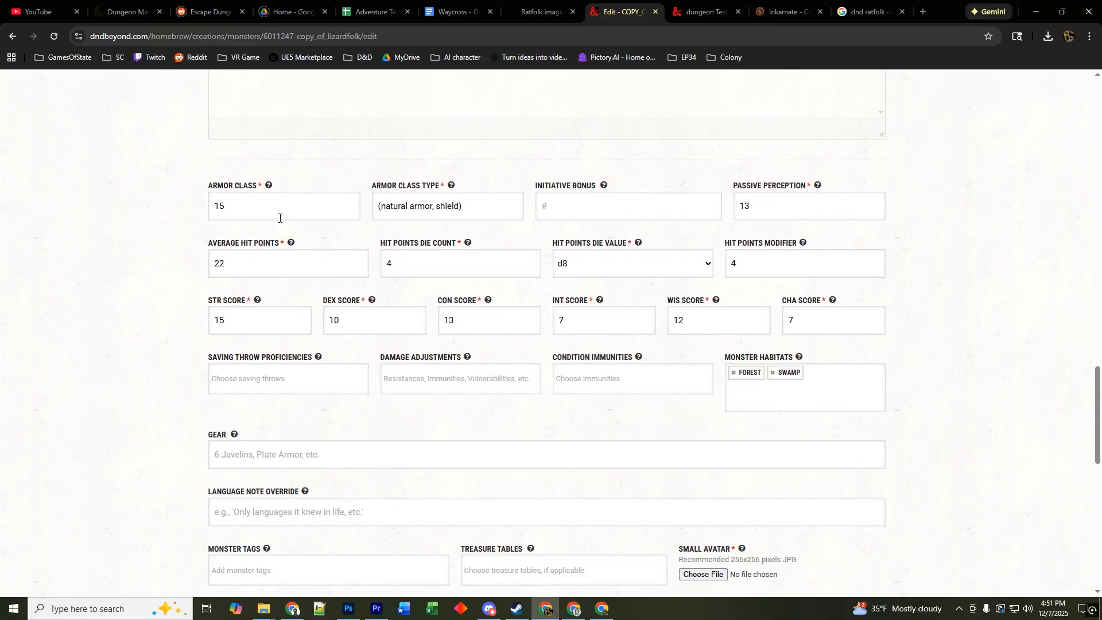
scroll(279, 218, down, 1)
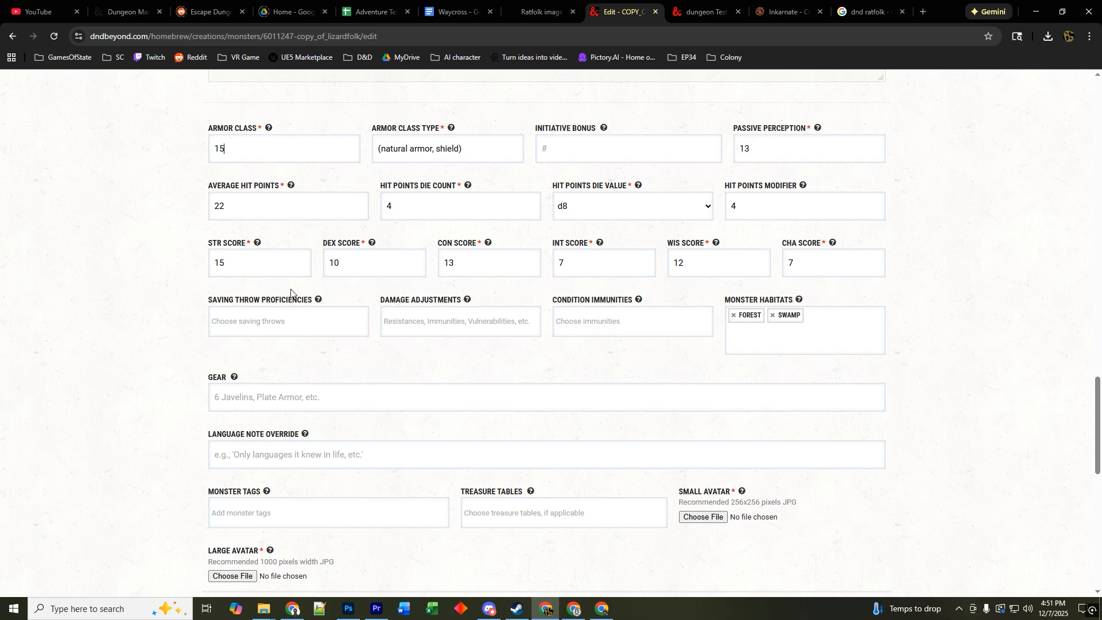
key(BackSpace)
text(3)
scroll(965, 317, down, 1)
scroll(965, 316, down, 3)
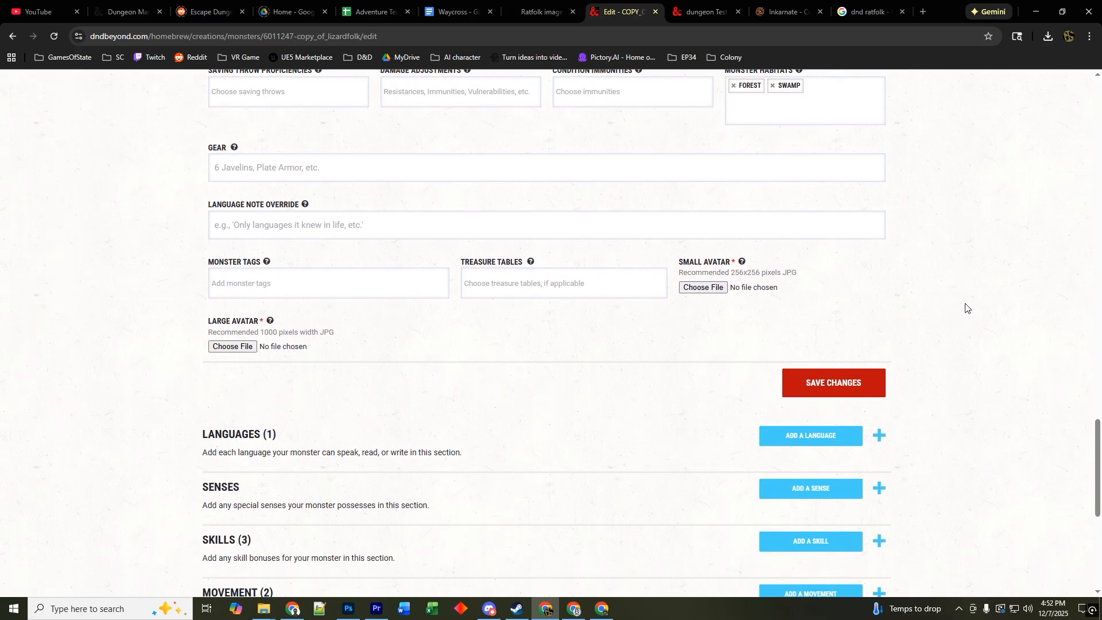
click(713, 291)
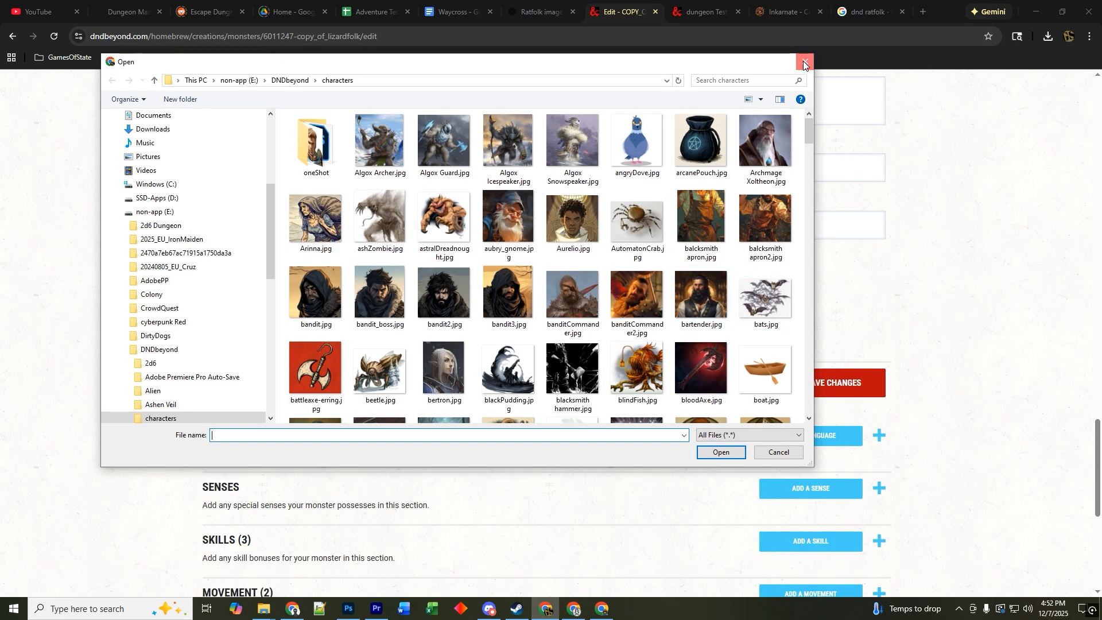
key(Escape)
Review the D&D ratfolk image search results and the generated ratfolk artwork in ChatGPT, and return to the monster edit page
click(871, 14)
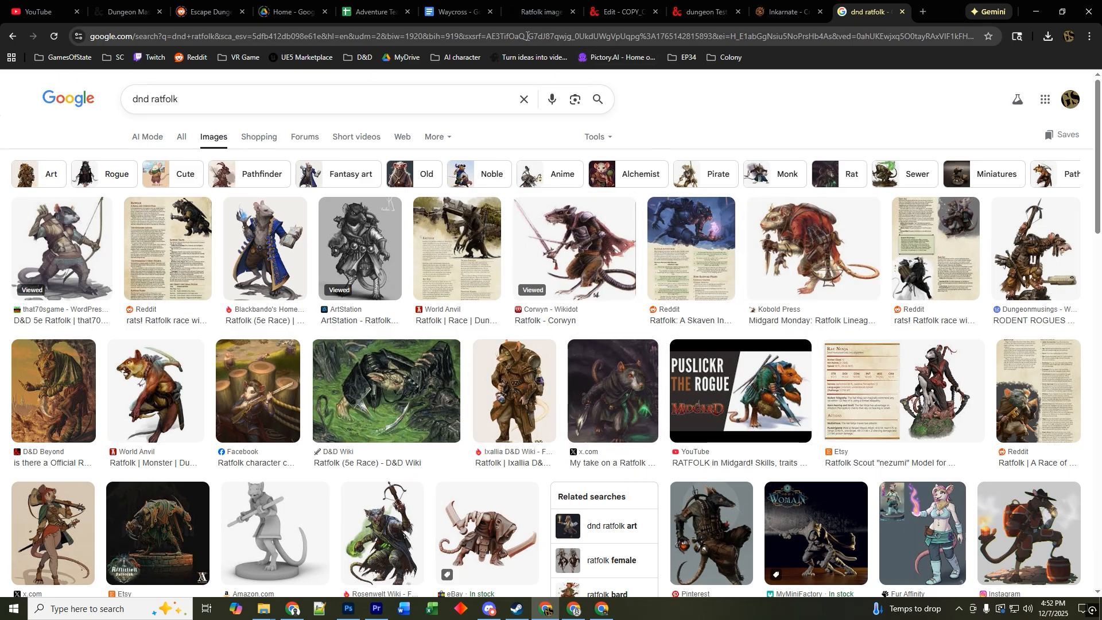
click(523, 8)
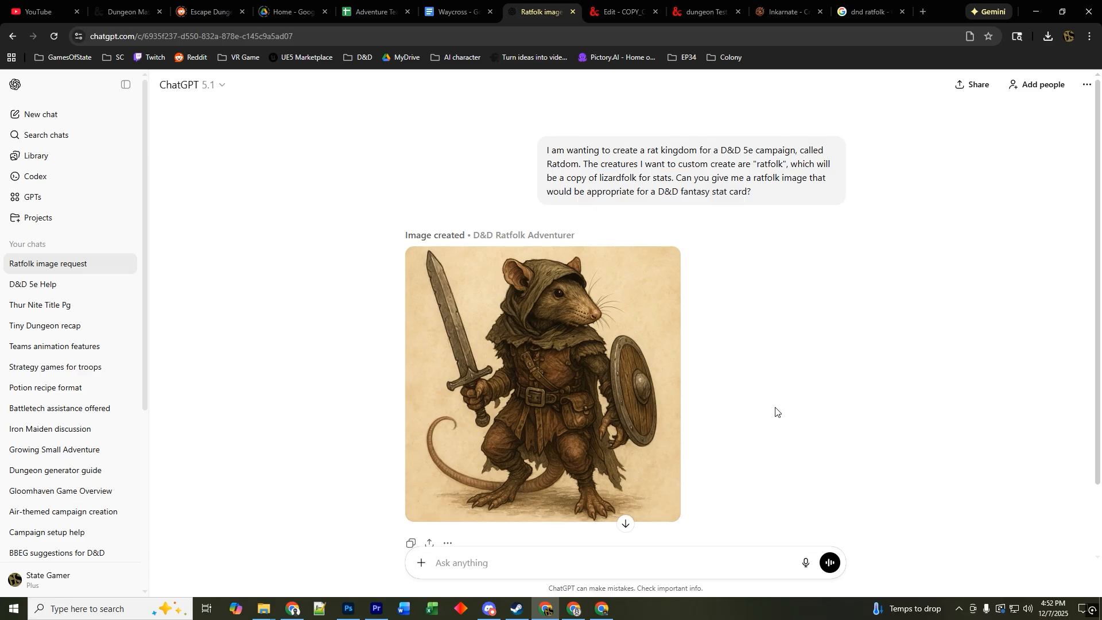
click(619, 13)
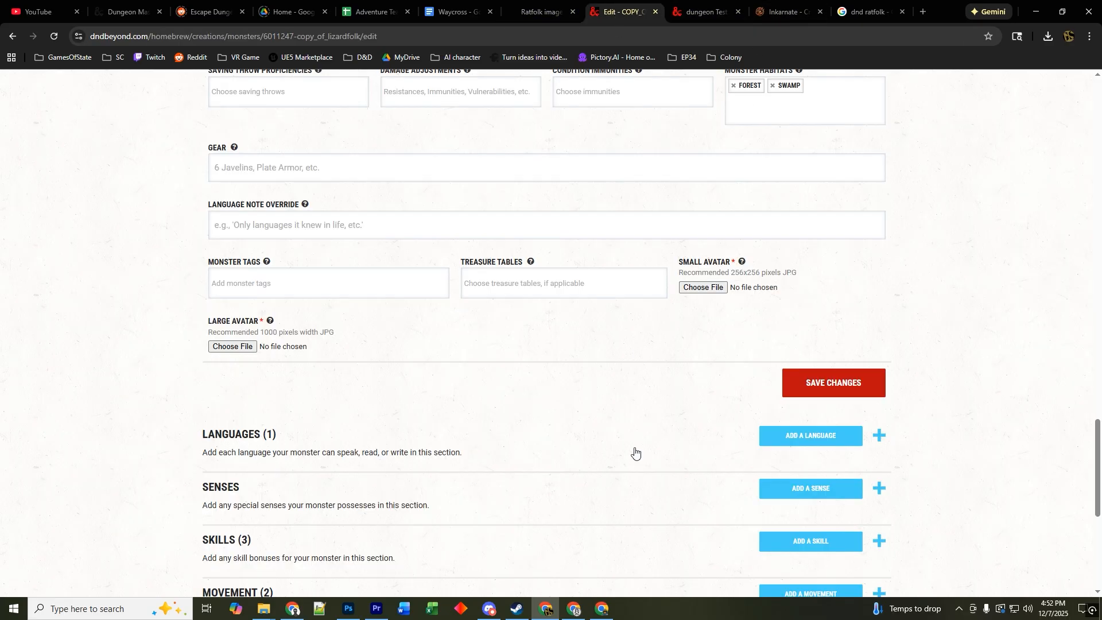
Choose ratfolk.jpg from the characters folder as the monster's small avatar
click(703, 287)
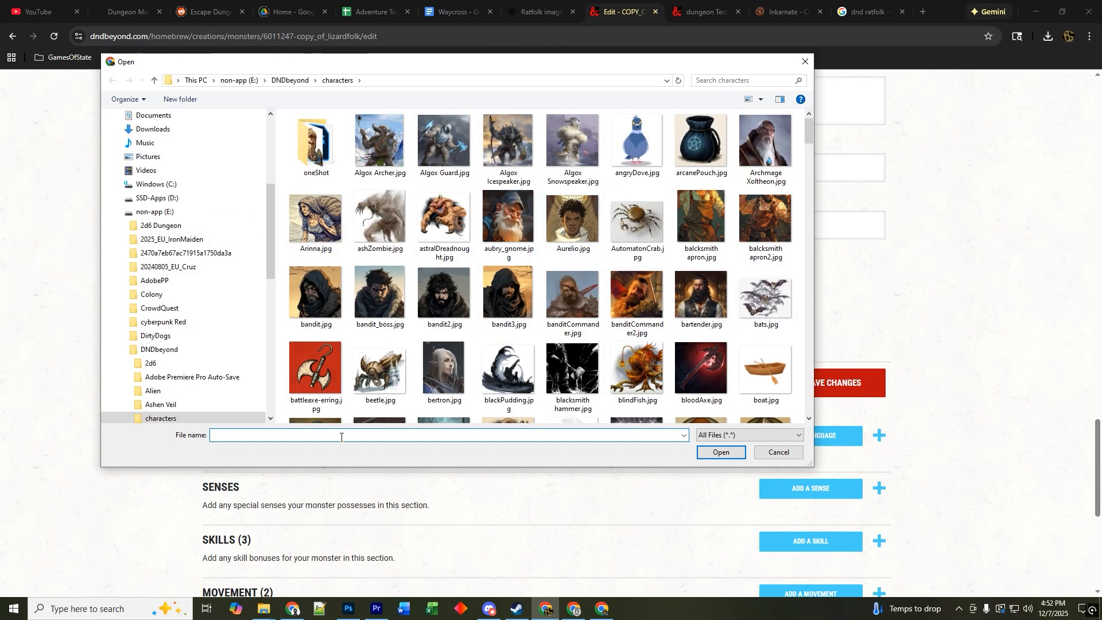
text(rat)
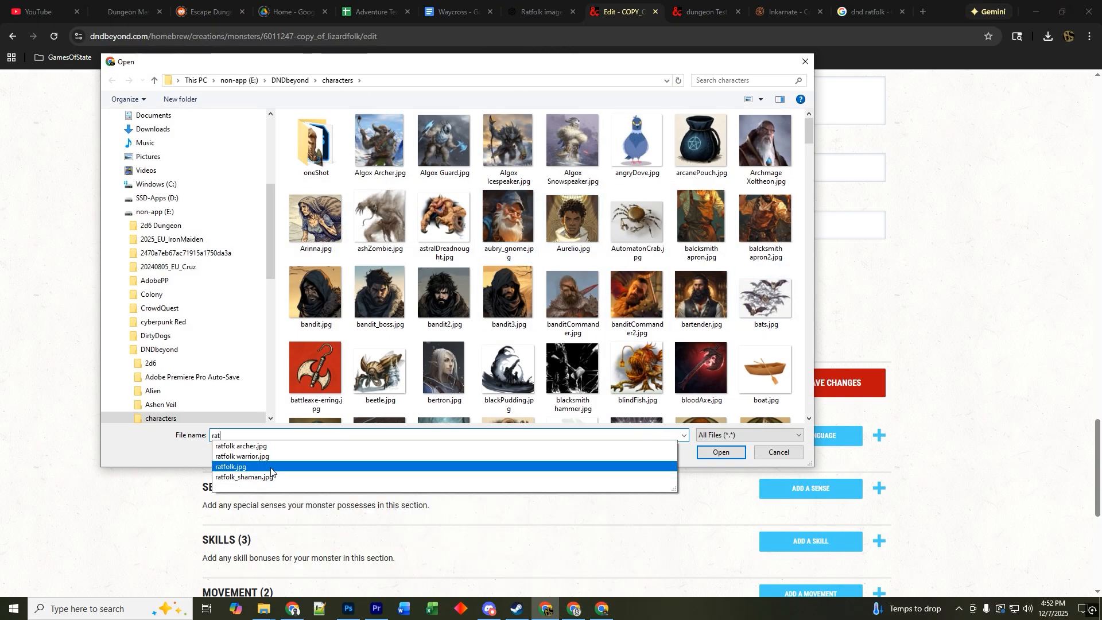
click(270, 467)
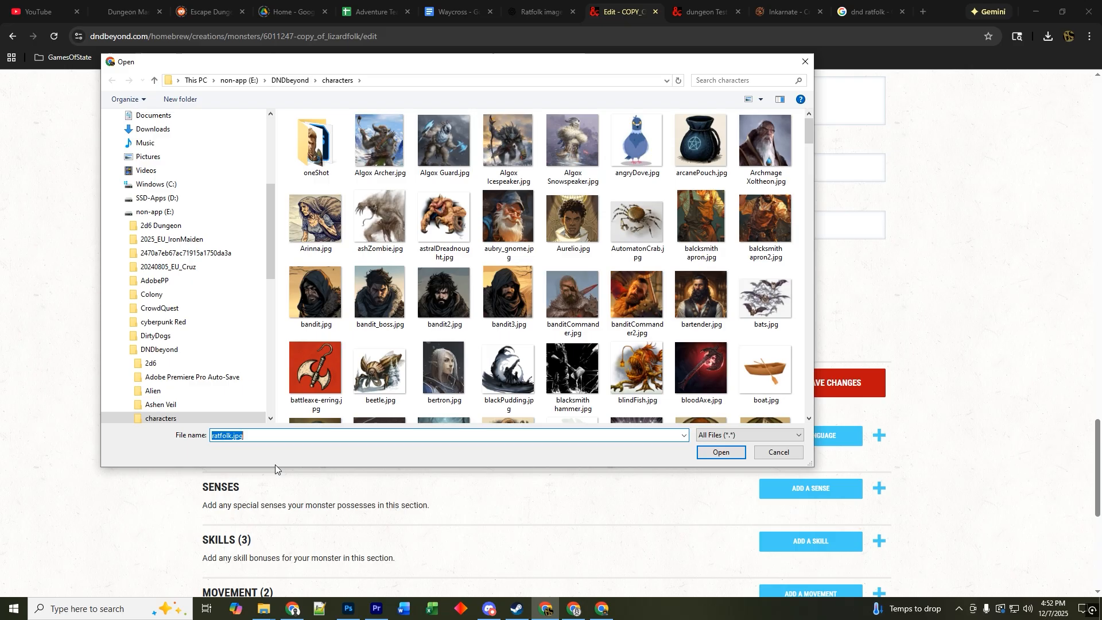
click(722, 453)
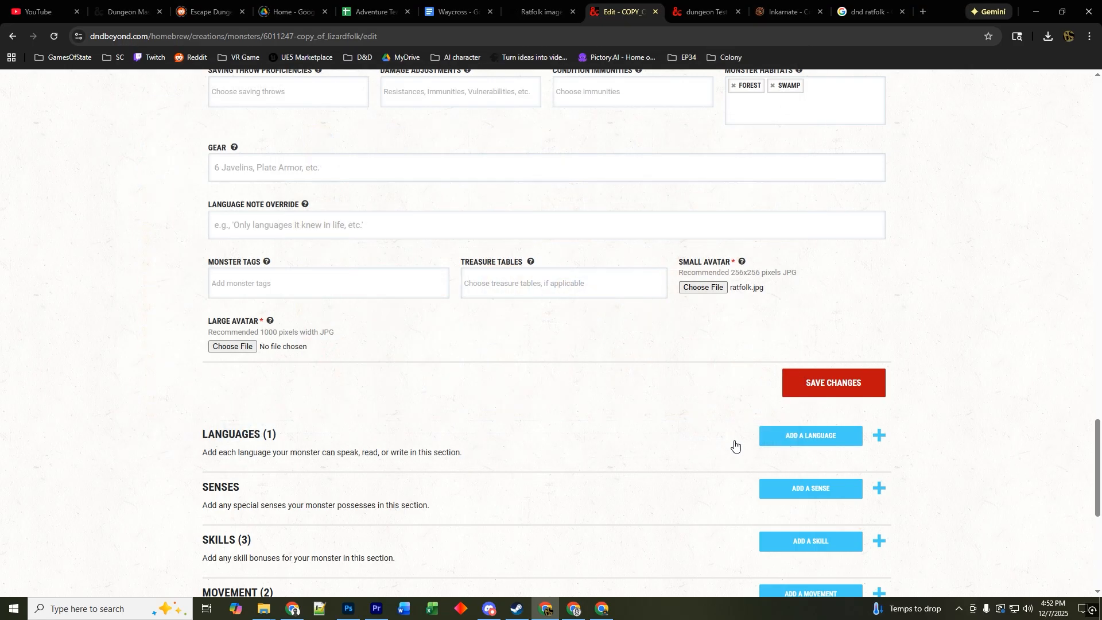
Choose ratfolk.jpg as the large avatar and save the monster's changes
click(233, 347)
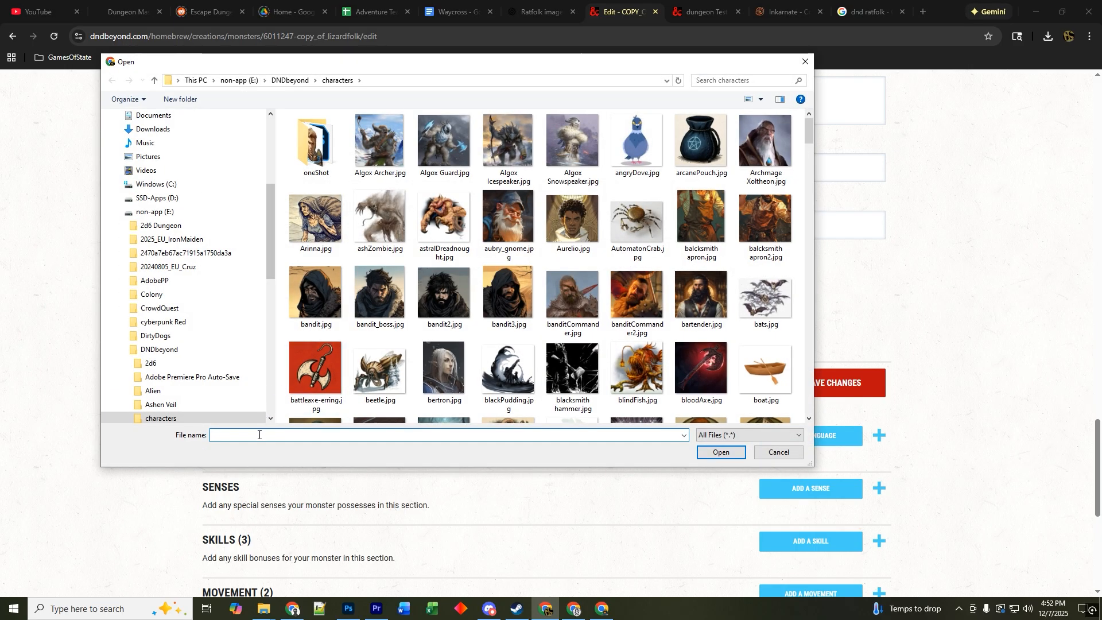
text(ratfo)
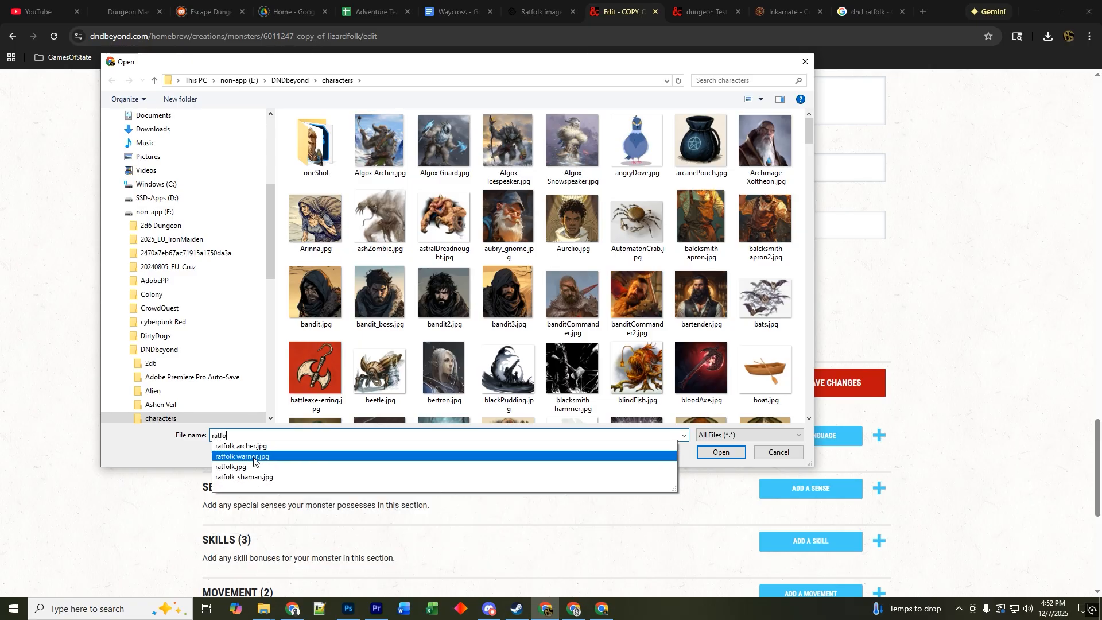
key(Return)
click(722, 453)
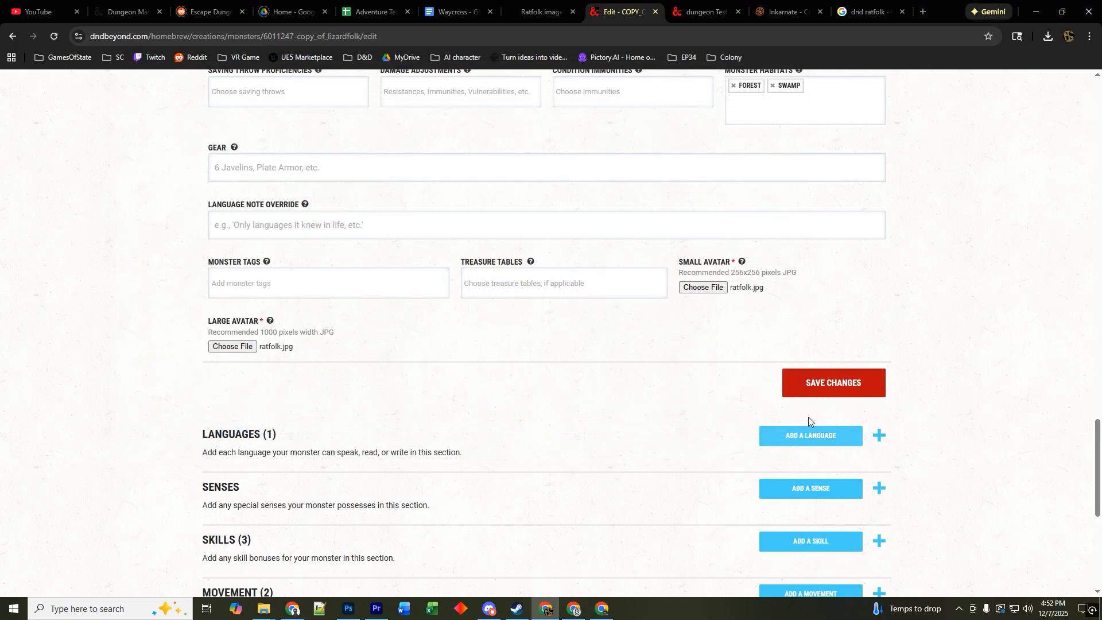
click(818, 386)
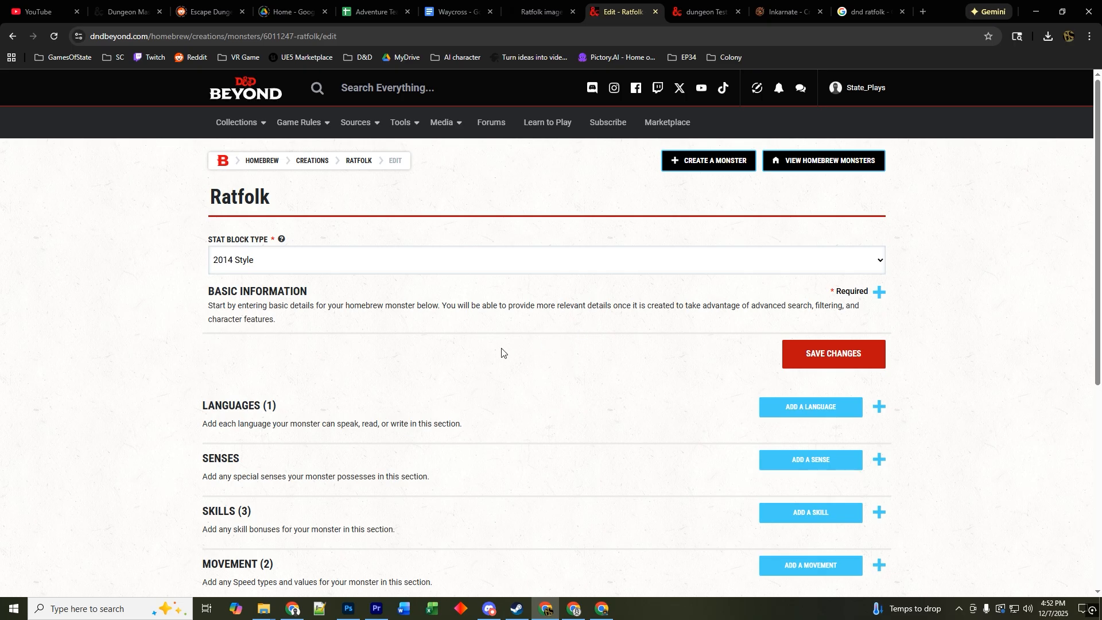
Expand the Ratfolk's basic information and examine the available size options
click(876, 292)
scroll(402, 373, down, 1)
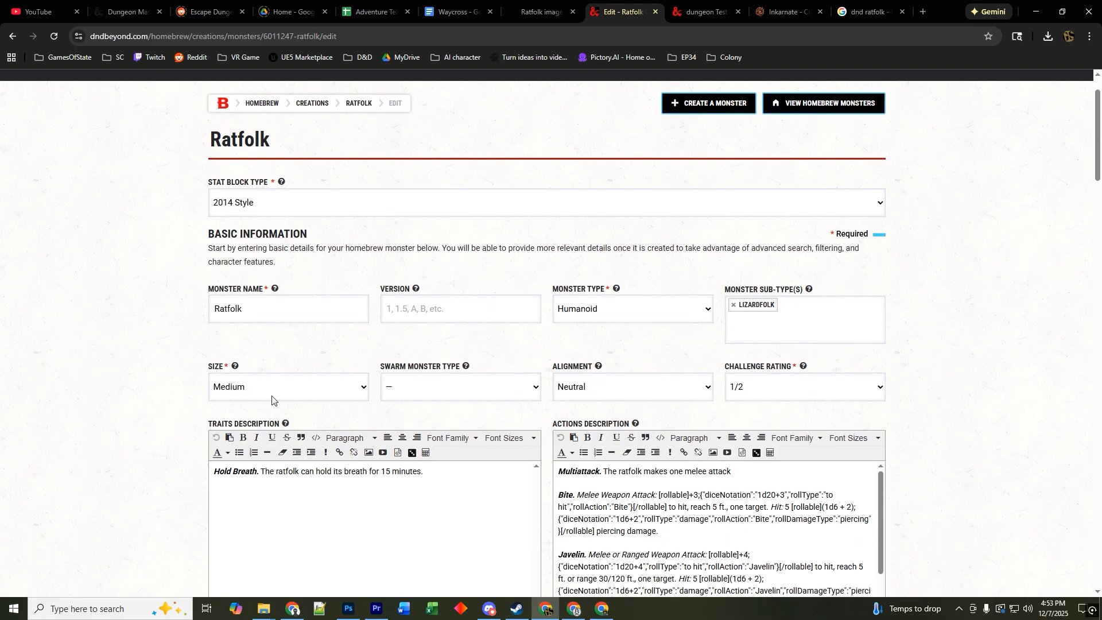
click(349, 386)
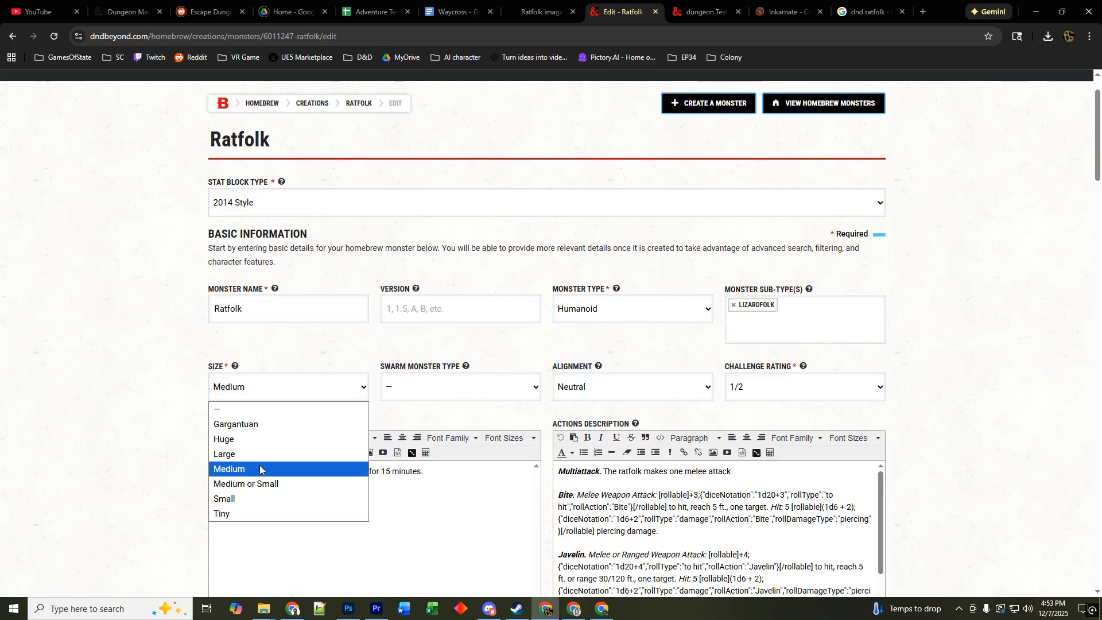
click(251, 389)
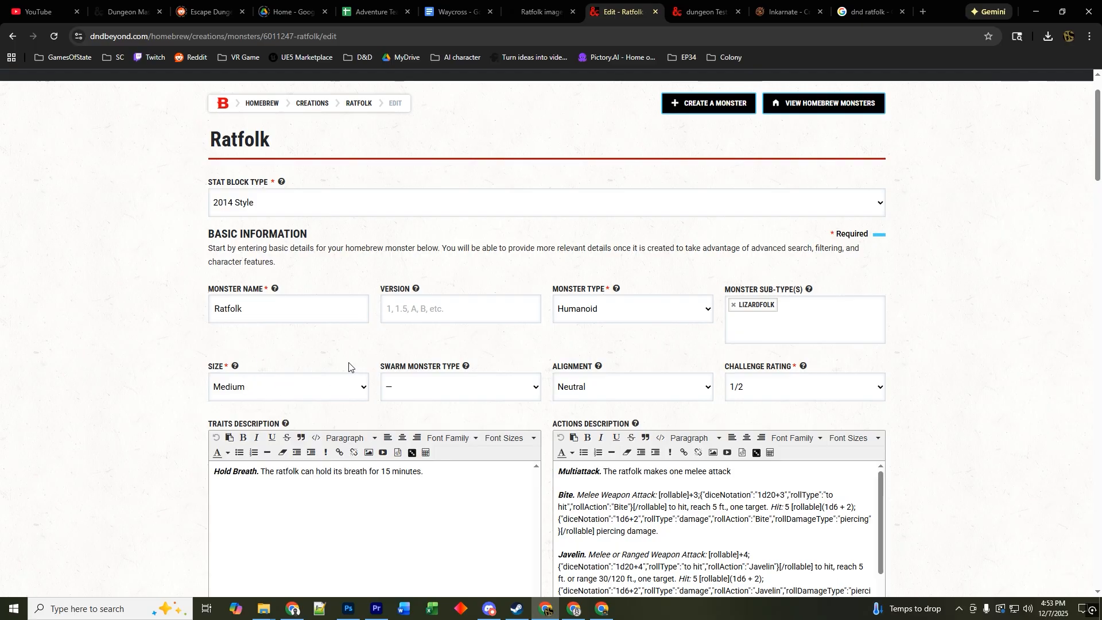
In the Ratdom map's token browser, filter the monster tokens to hide those not in the DM's content library
click(698, 11)
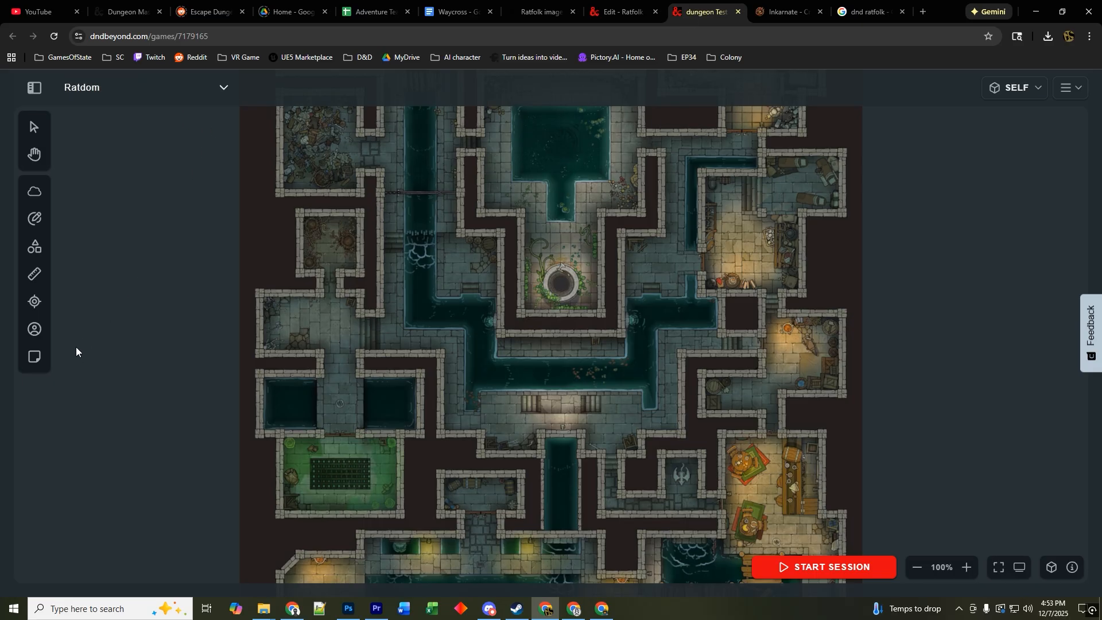
click(34, 329)
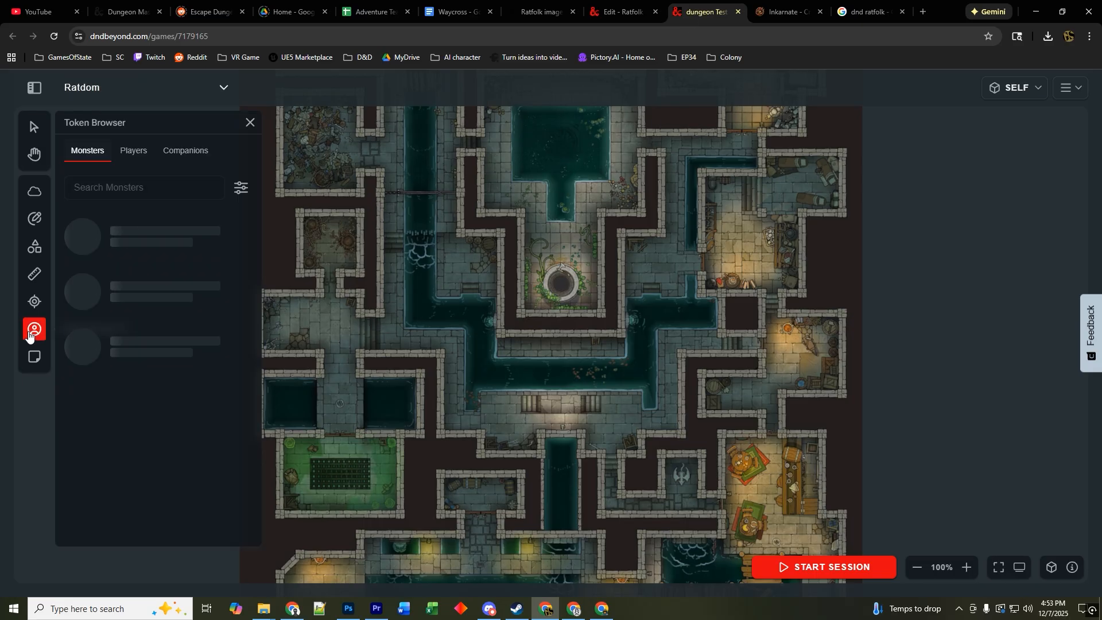
click(241, 188)
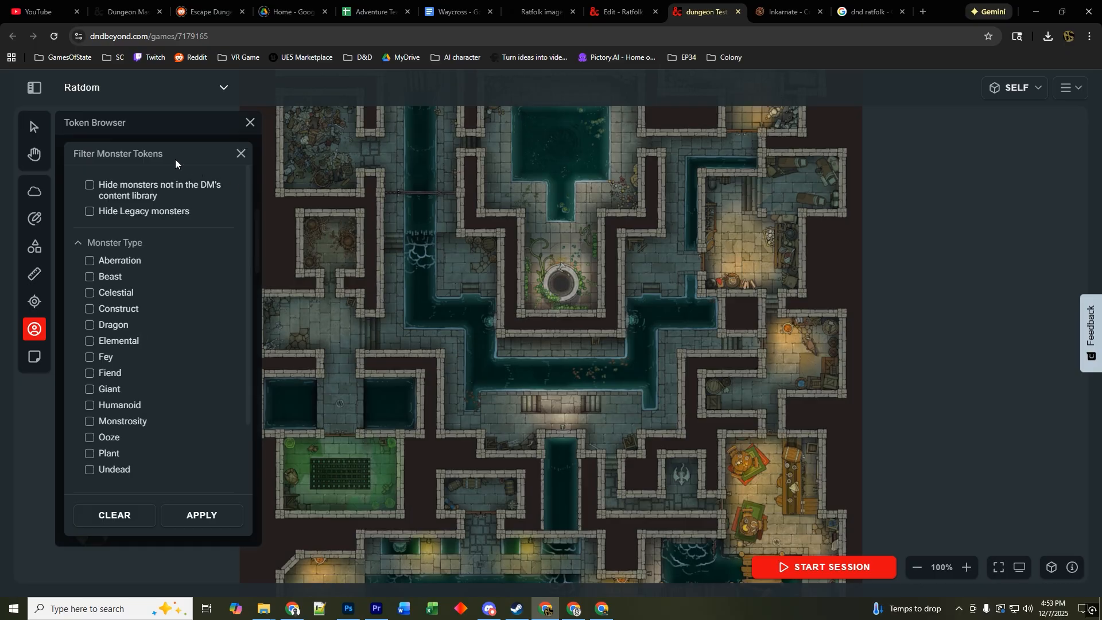
click(90, 186)
click(200, 514)
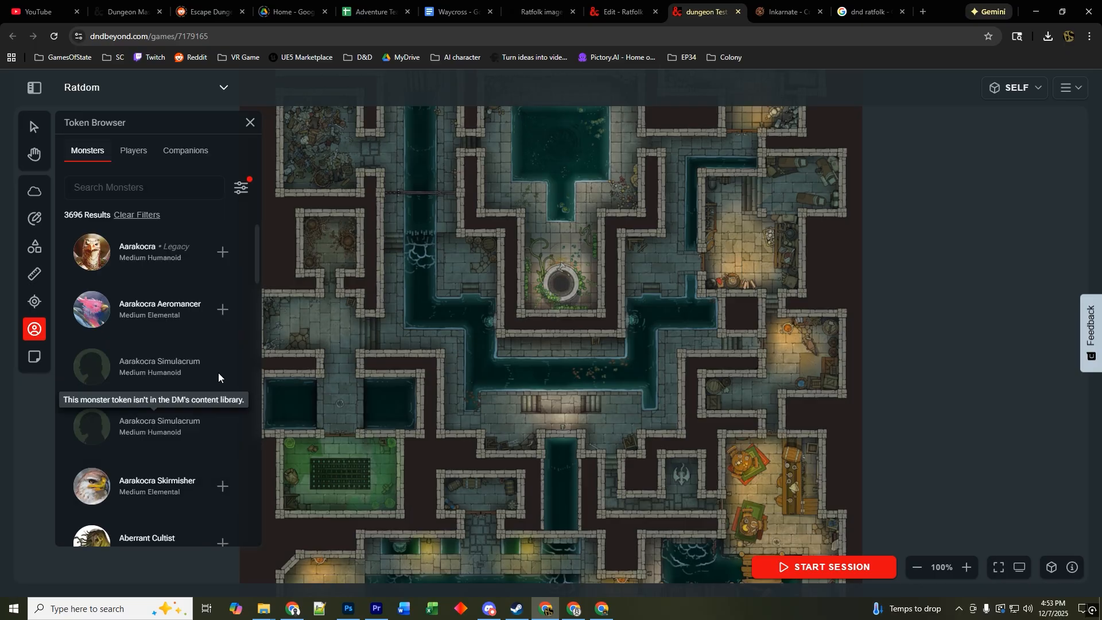
Search the monster tokens for "ratfol" and place a Ratfolk token on the map just above the round well
click(127, 190)
text(rat)
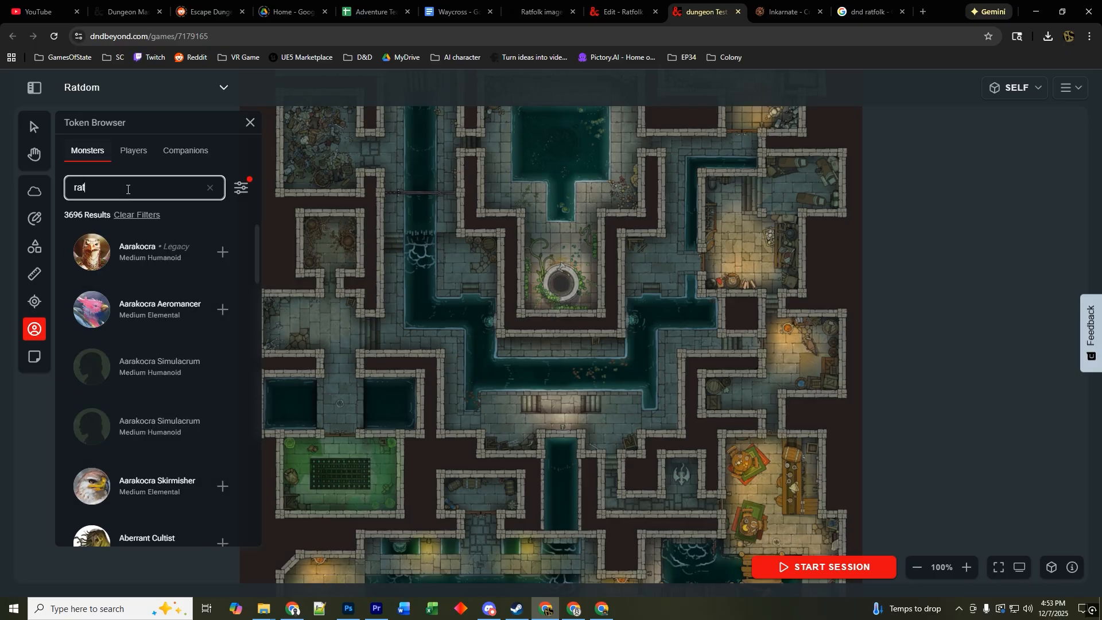
text(fol)
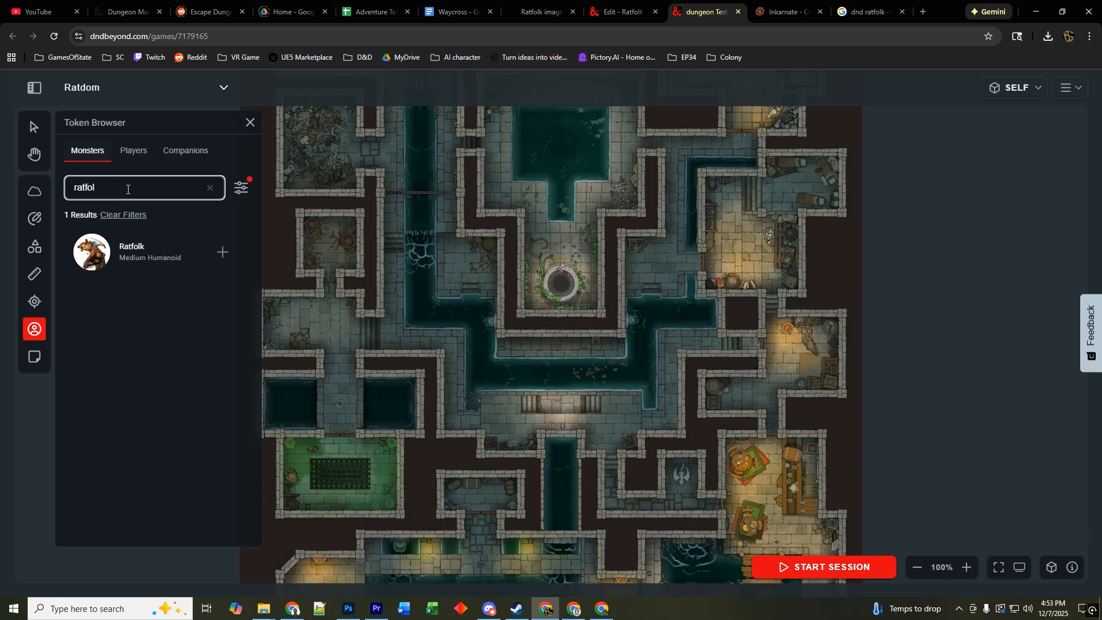
click(223, 252)
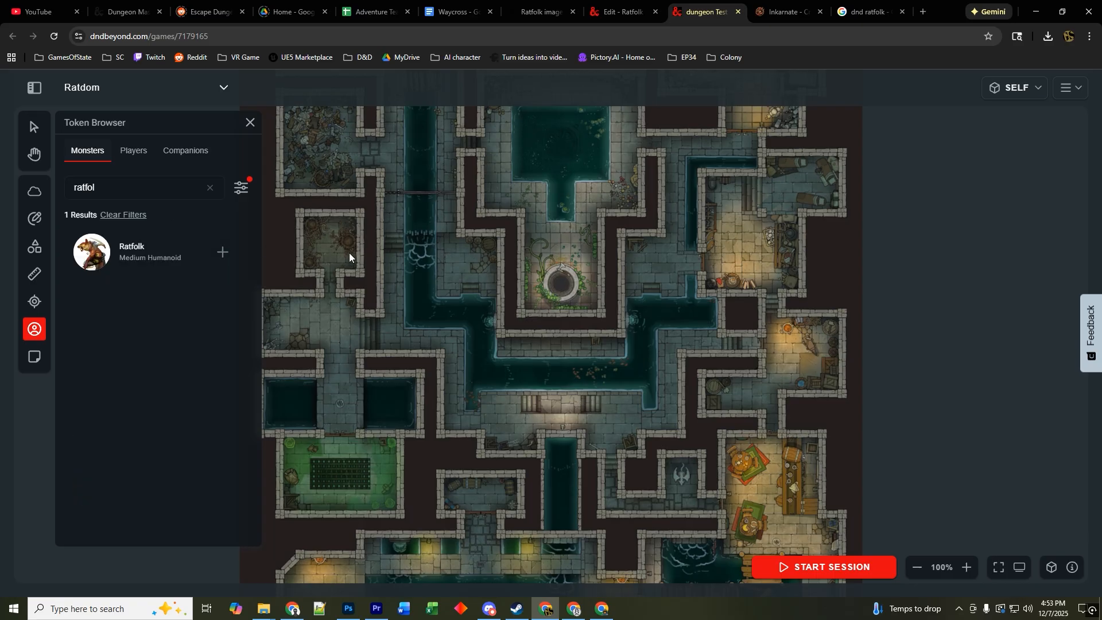
drag(551, 334, 574, 241)
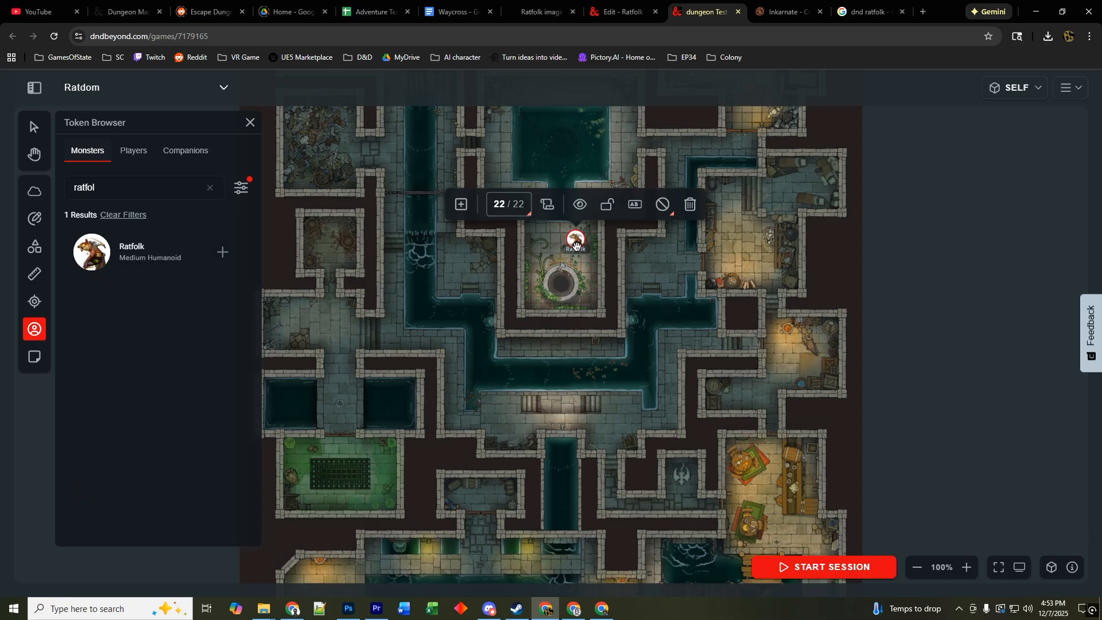
Open the placed Ratfolk token's stat block, close the token browser, and review the stats, traits and actions
click(547, 205)
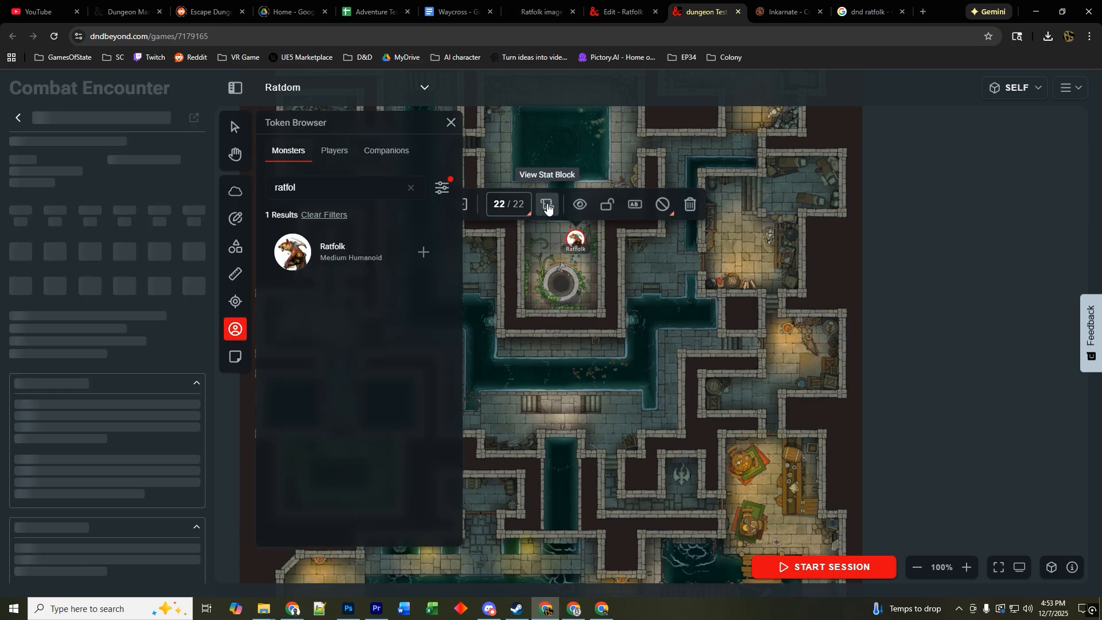
click(453, 121)
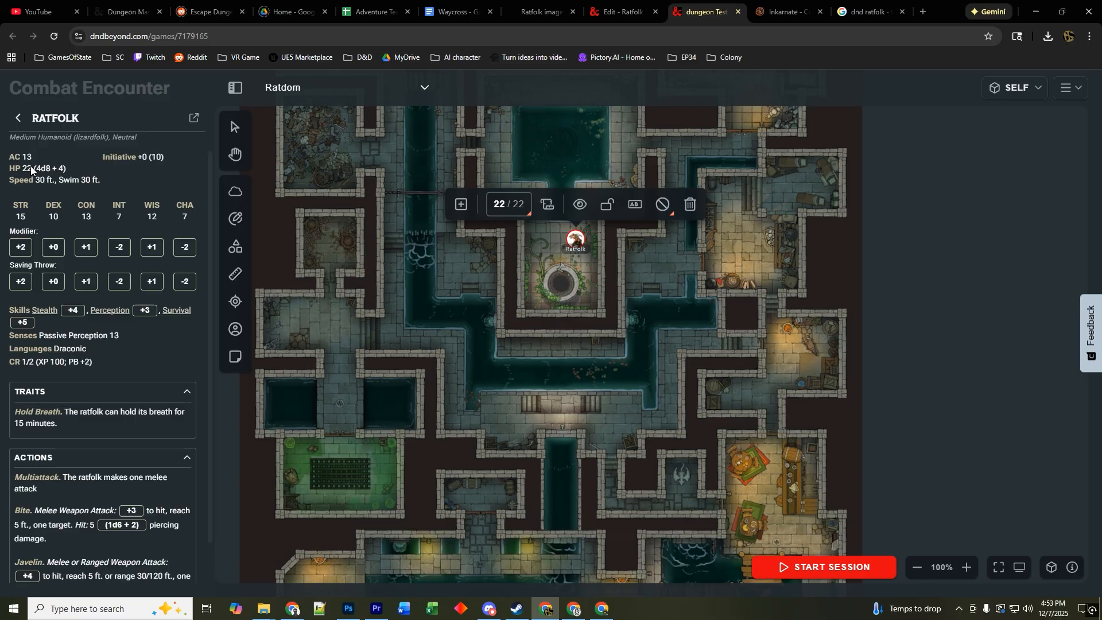
scroll(106, 339, down, 2)
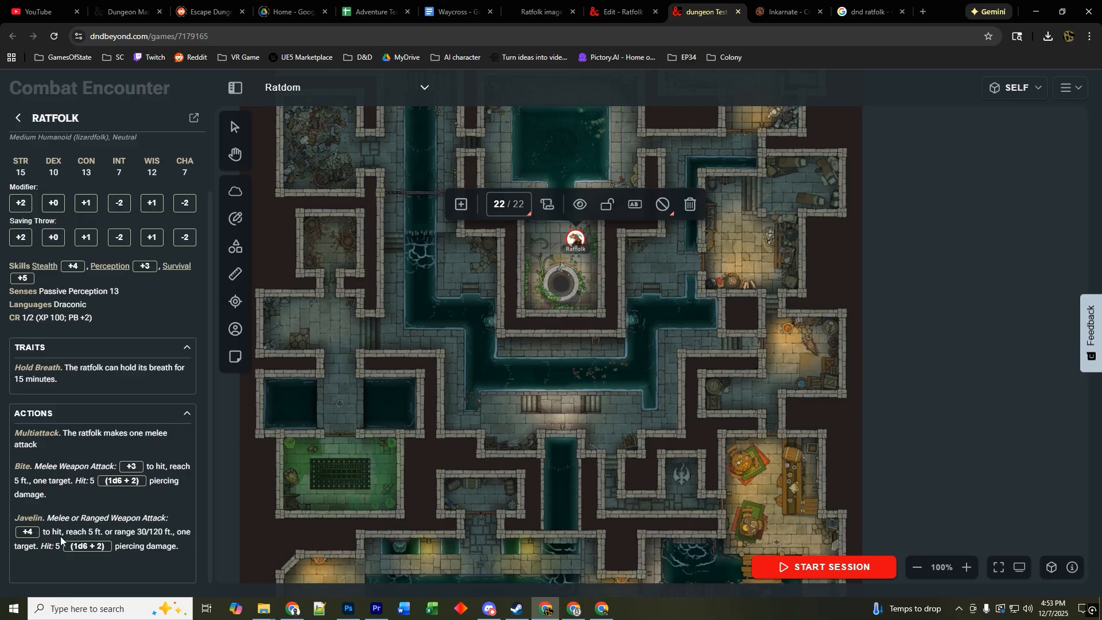
Roll the Ratfolk's Bite to-hit at 1d20+3, check the roll in the game log, and deselect the token
right_click(129, 465)
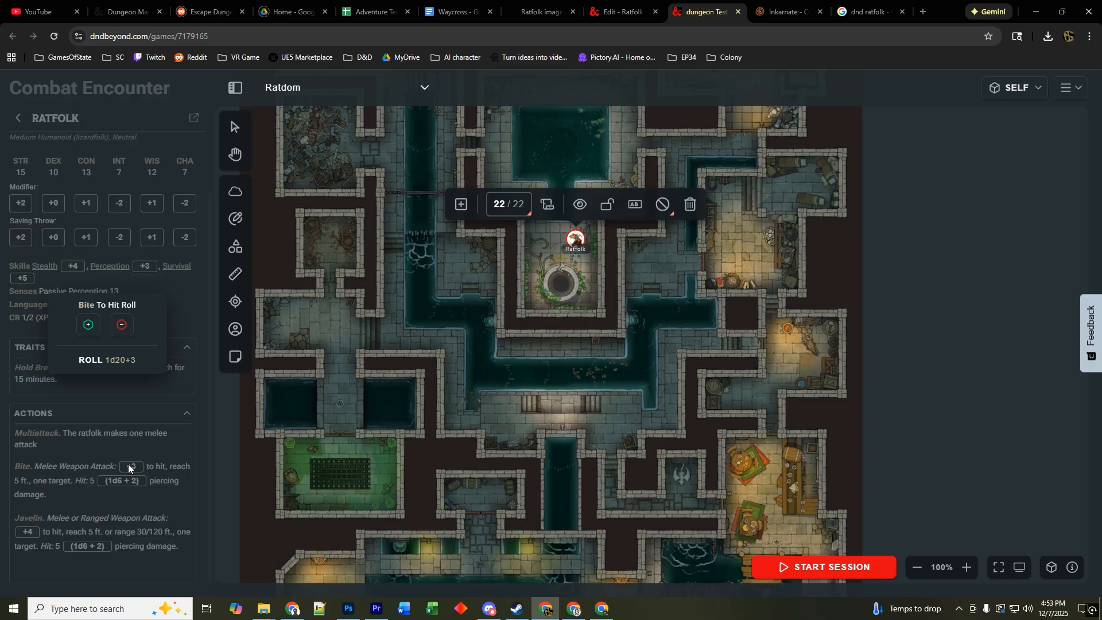
click(118, 362)
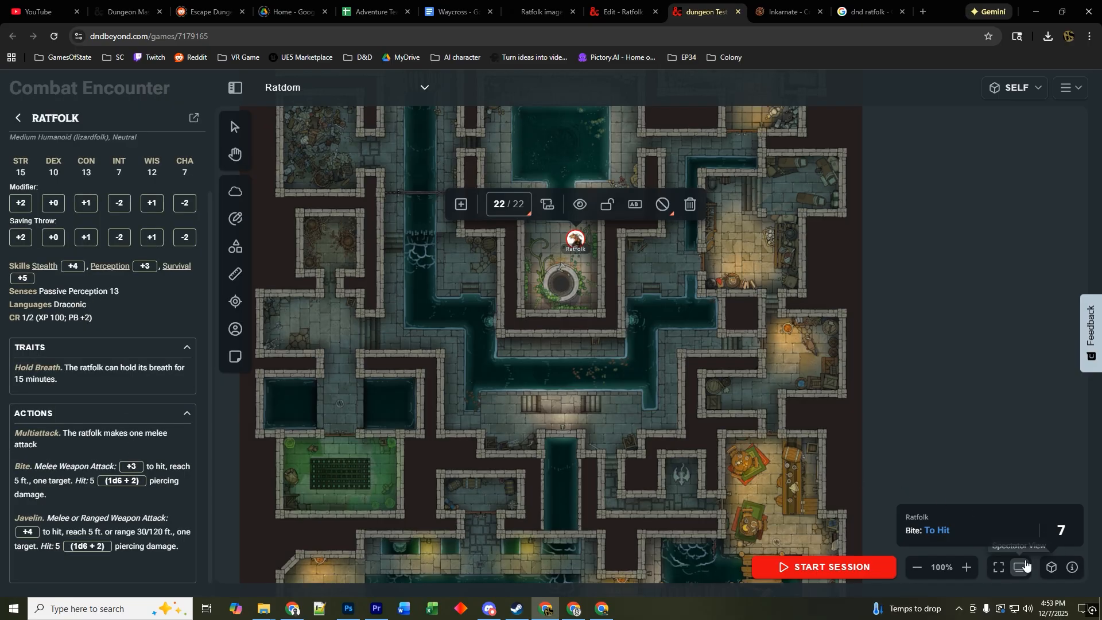
click(1052, 567)
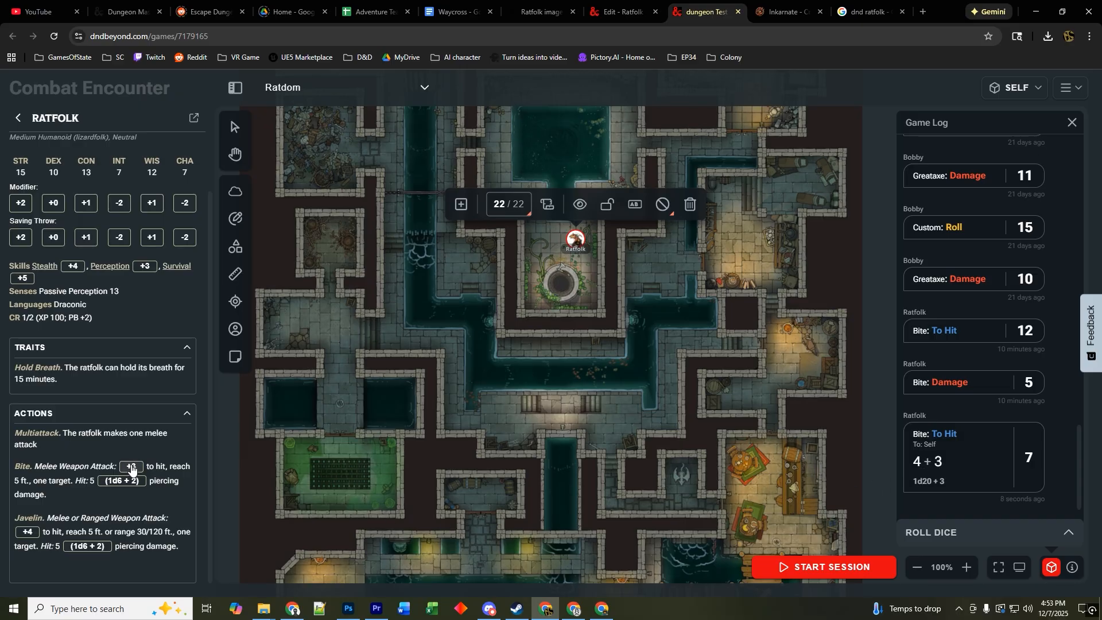
click(1072, 124)
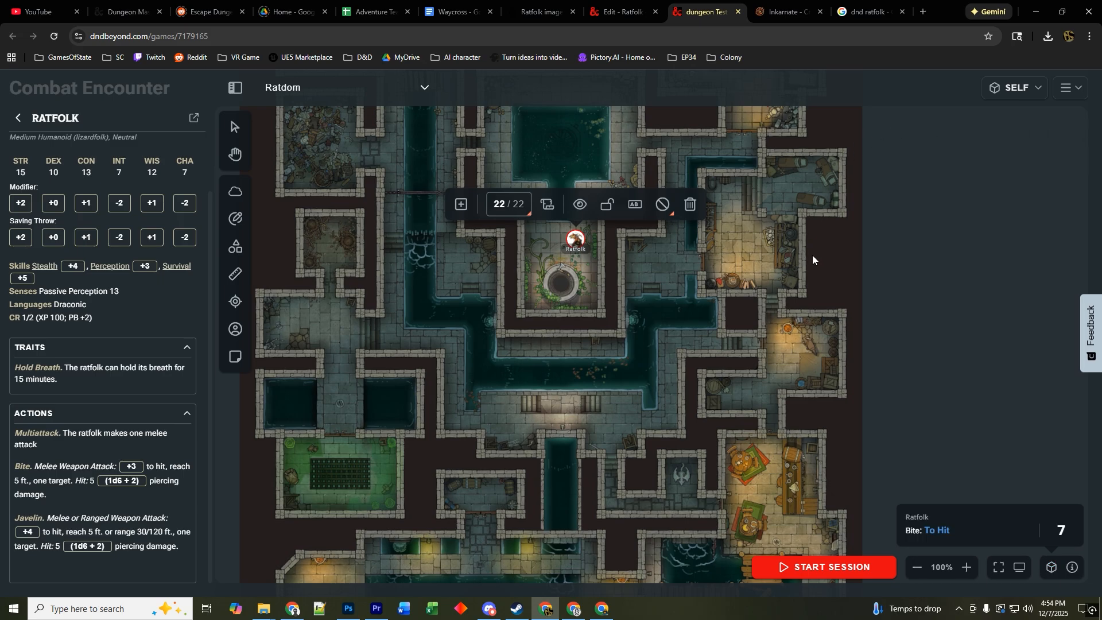
click(606, 294)
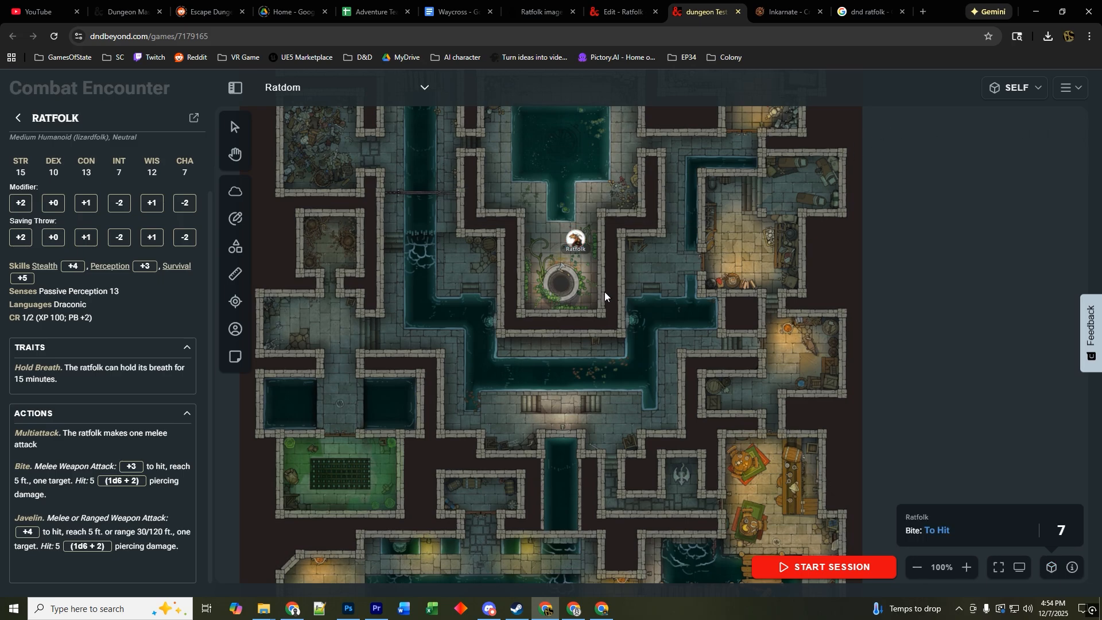